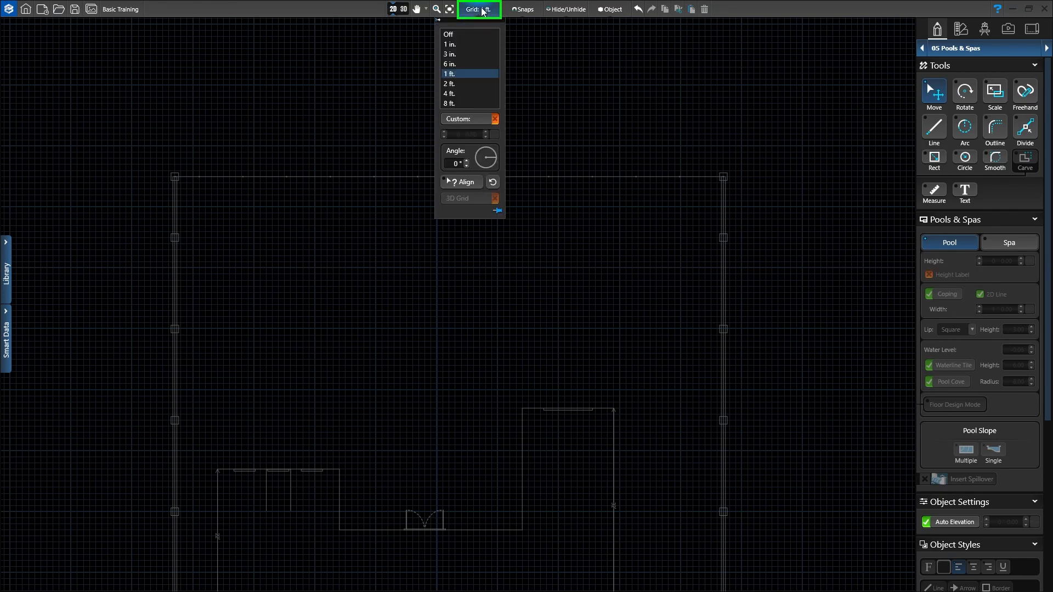
{"action": "left_click", "coordinate": [526, 10]}
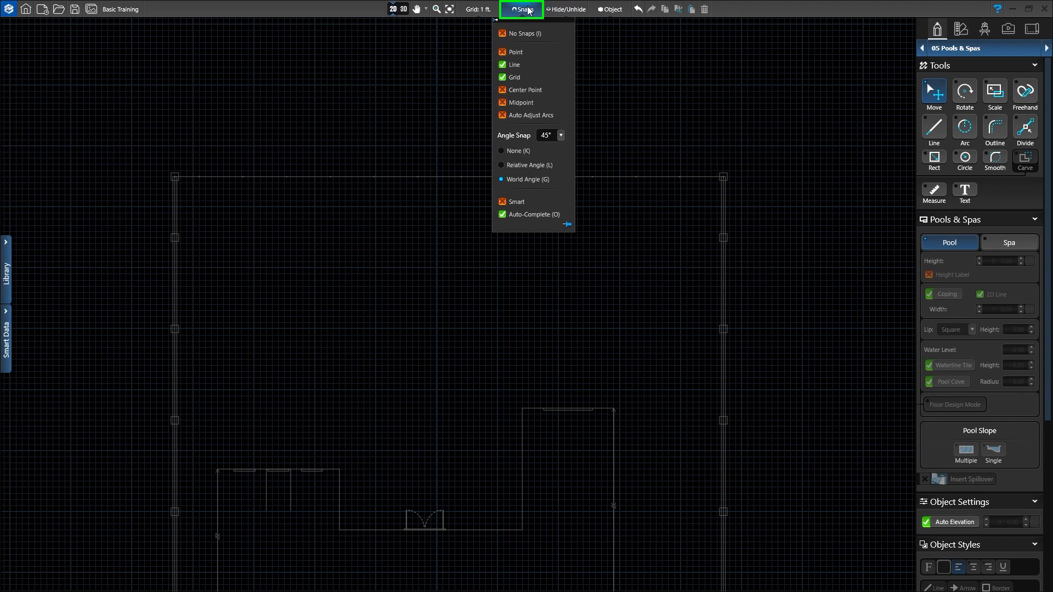
{"action": "left_click", "coordinate": [528, 10]}
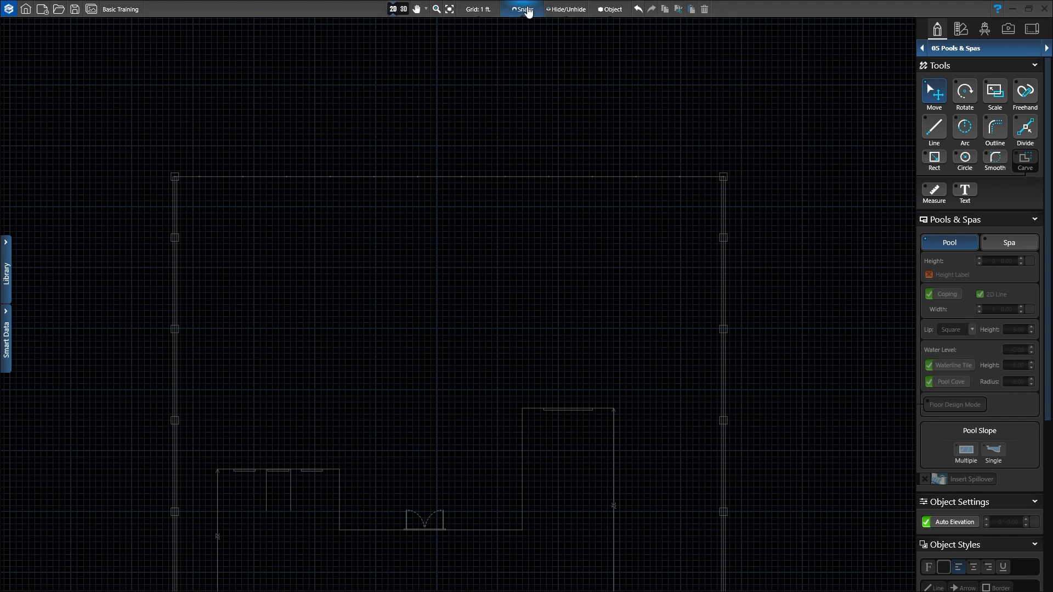
- Place a vertical measurement of about 10 ft extending up from the upper-left corner of the house's right wing
{"action": "left_click", "coordinate": [936, 191]}
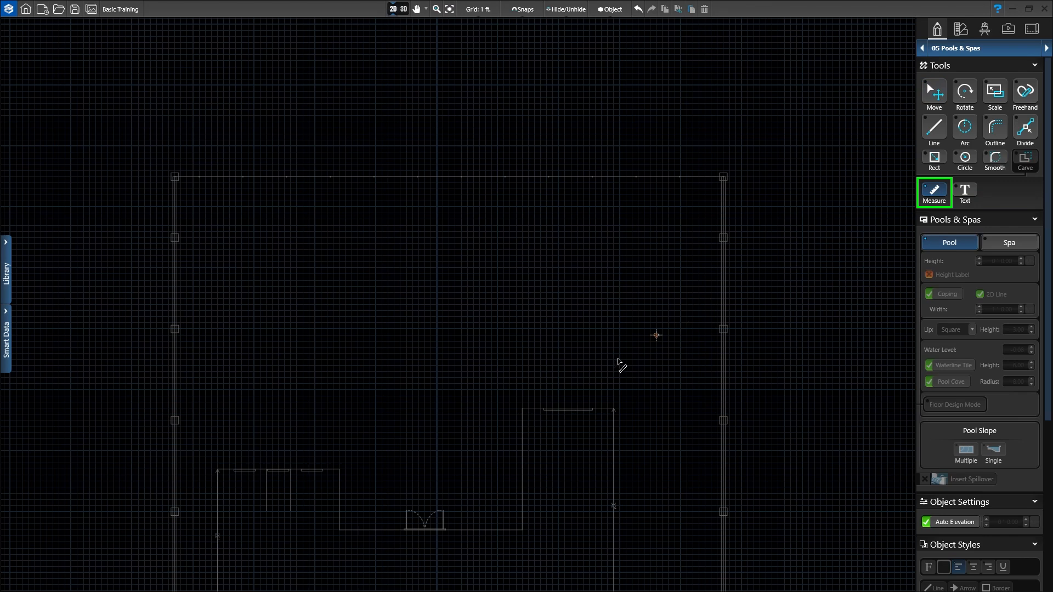
{"action": "left_click", "coordinate": [522, 409]}
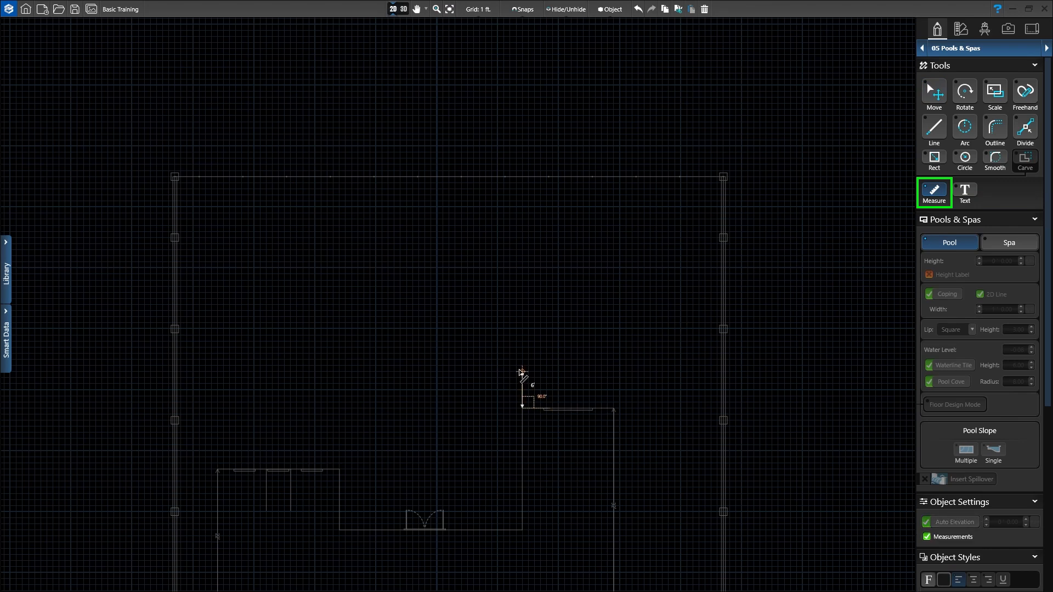
{"action": "left_click", "coordinate": [521, 350]}
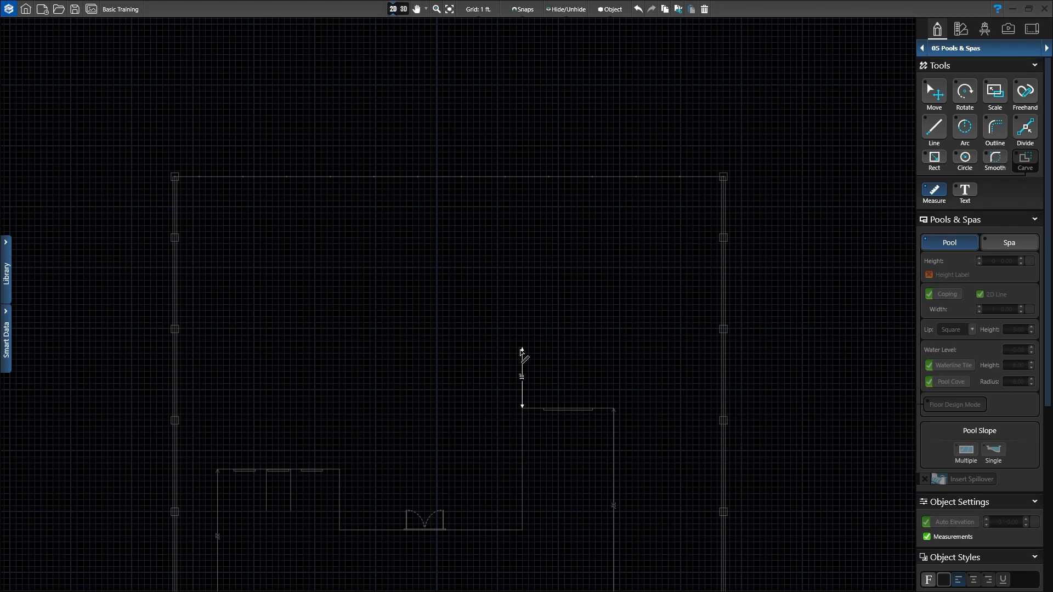
- Insert the Geometric Template 01 pool from the library into the yard above the house
{"action": "left_click", "coordinate": [8, 274]}
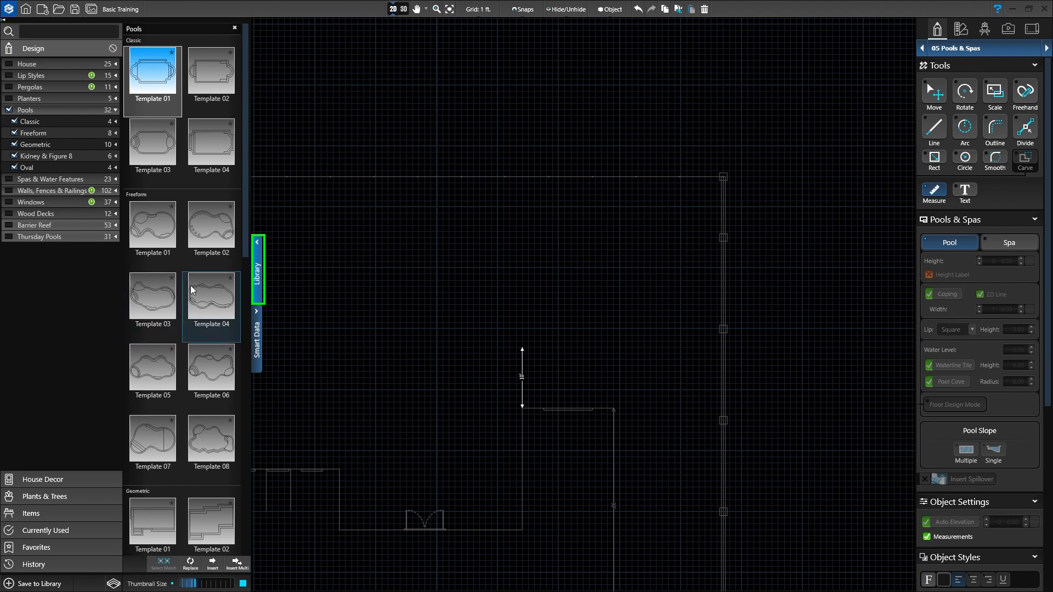
{"action": "scroll", "coordinate": [196, 285], "scroll_direction": "down", "scroll_amount": 5}
{"action": "left_click", "coordinate": [150, 311]}
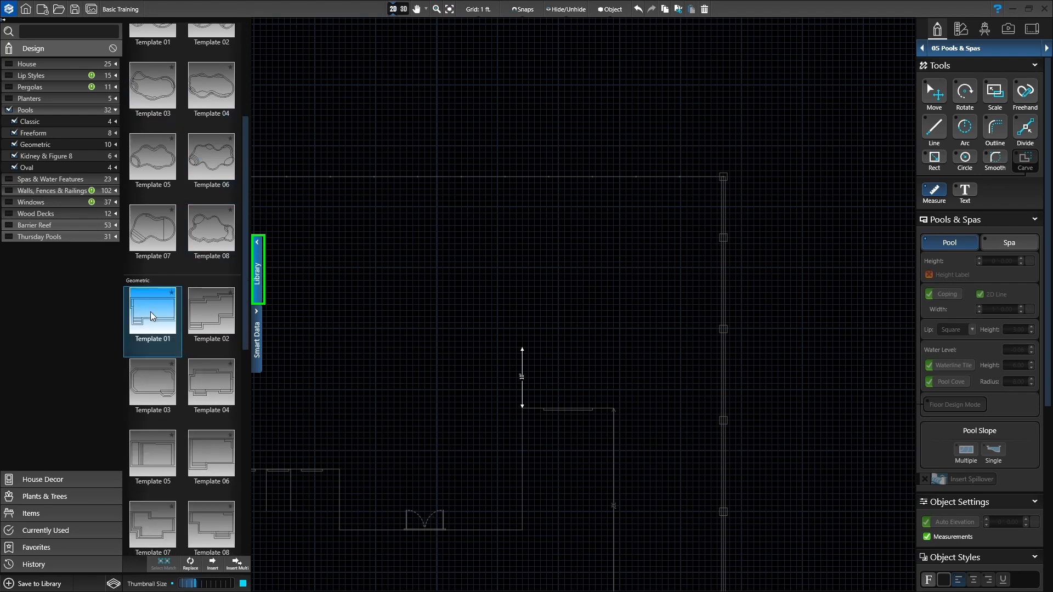
{"action": "double_click", "coordinate": [150, 312]}
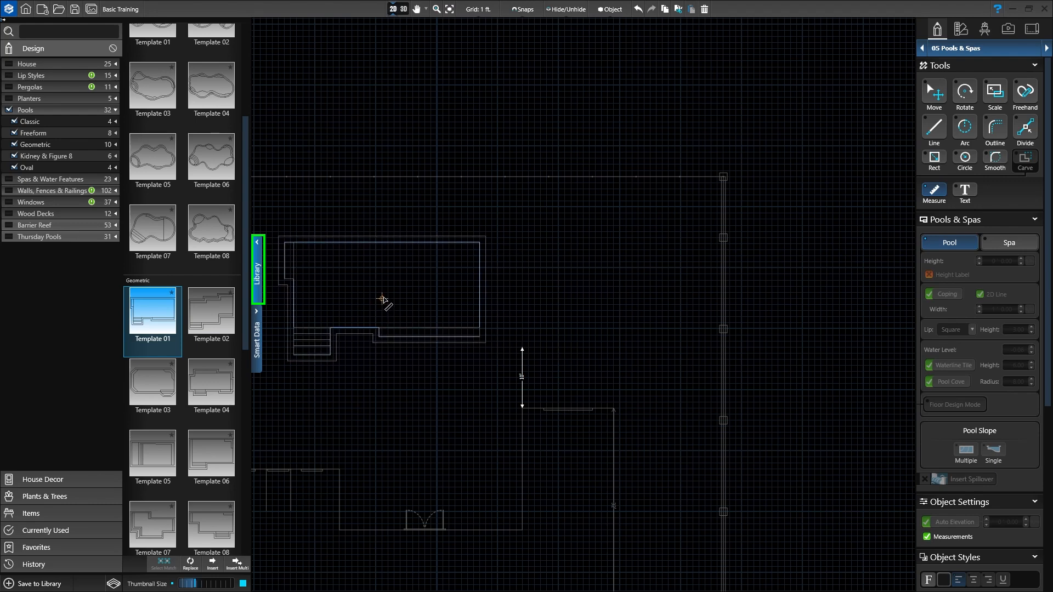
{"action": "left_click", "coordinate": [419, 305]}
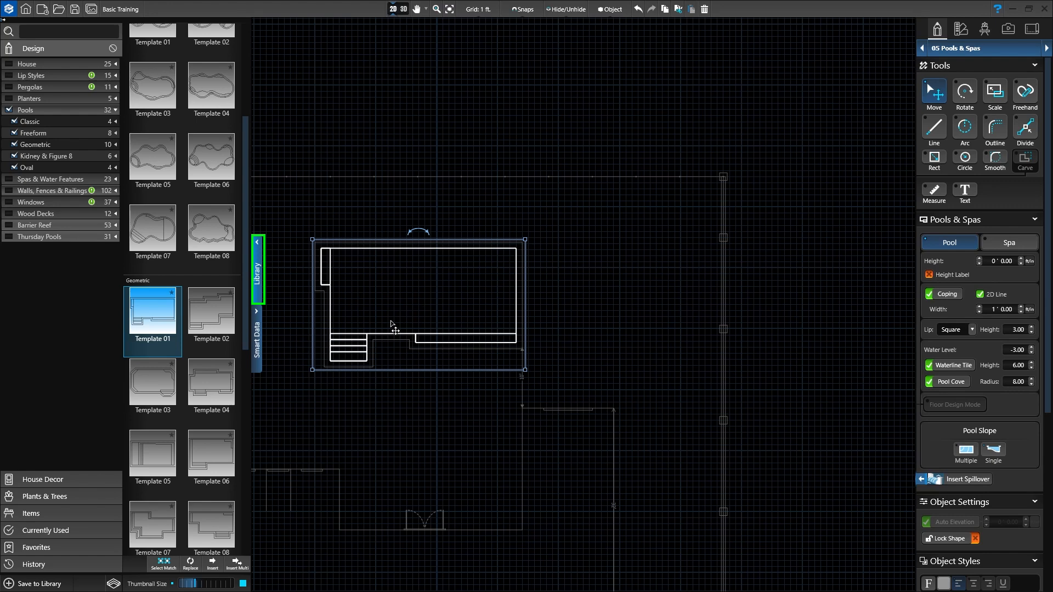
- Replace the placed template pool with Geometric Template 06 and ungroup it
{"action": "left_click", "coordinate": [218, 448]}
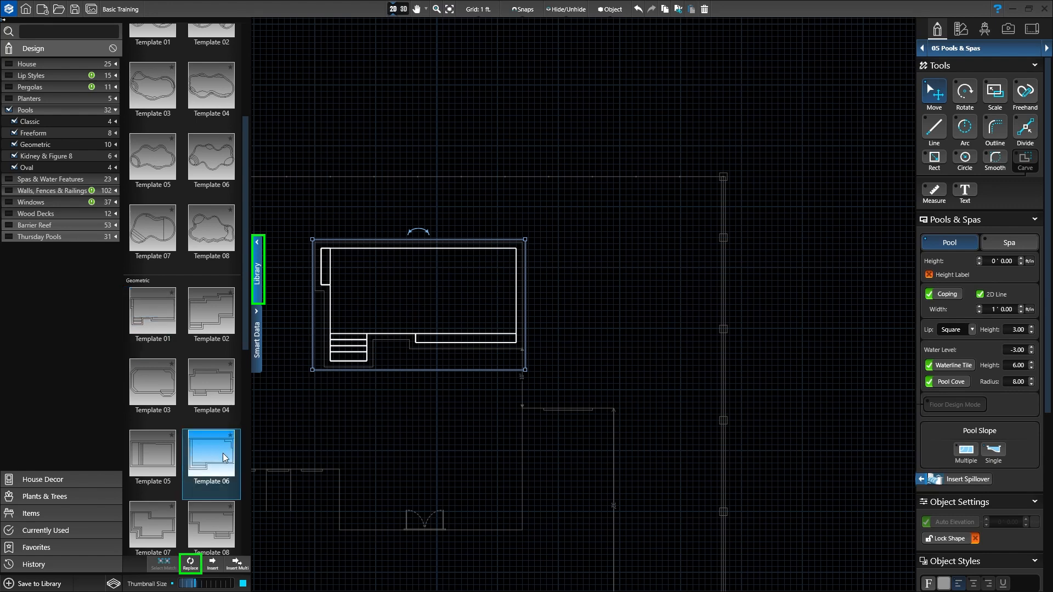
{"action": "left_click", "coordinate": [190, 565]}
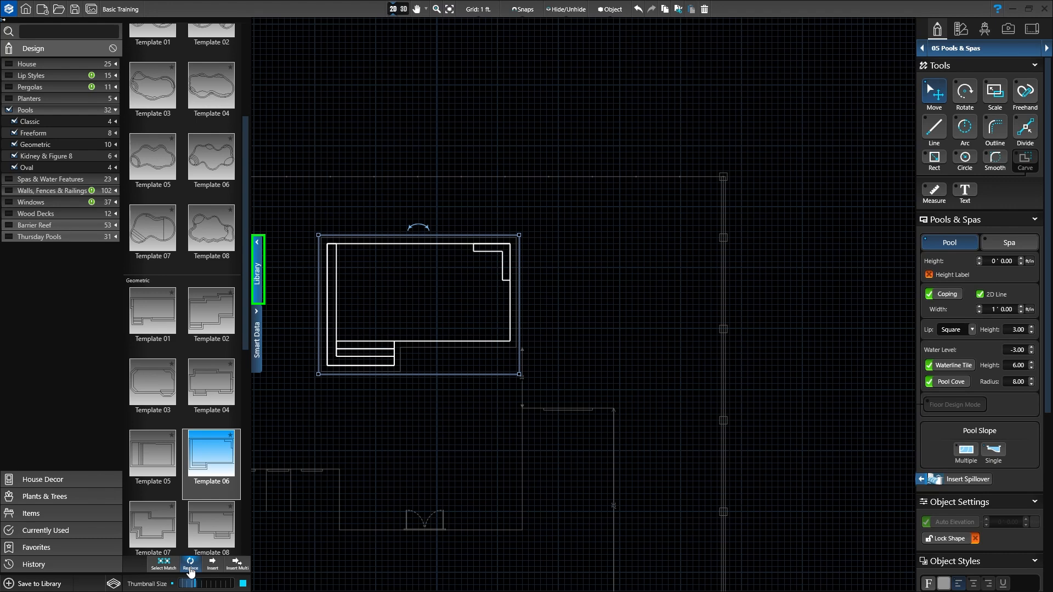
{"action": "scroll", "coordinate": [1032, 439], "scroll_direction": "down", "scroll_amount": 4}
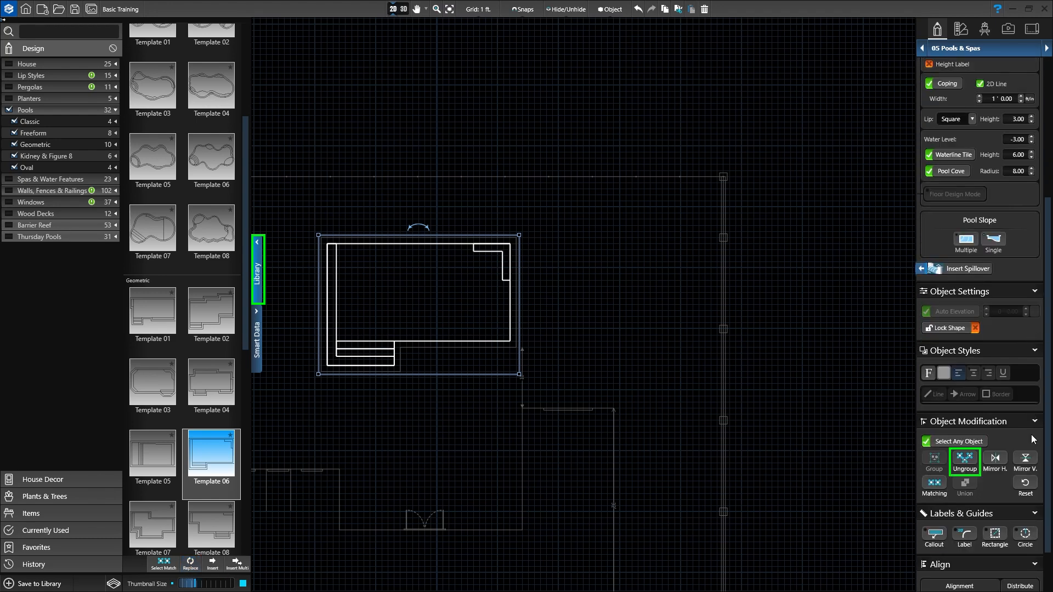
{"action": "left_click", "coordinate": [956, 467]}
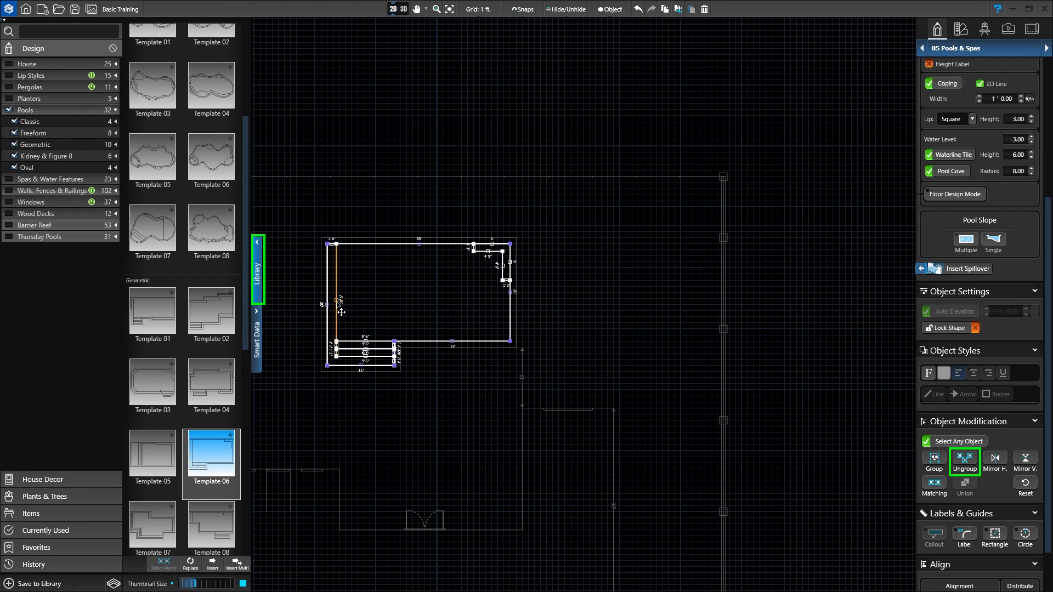
- Delete the ungrouped template pool from the yard and close the library
{"action": "key", "text": "Delete"}
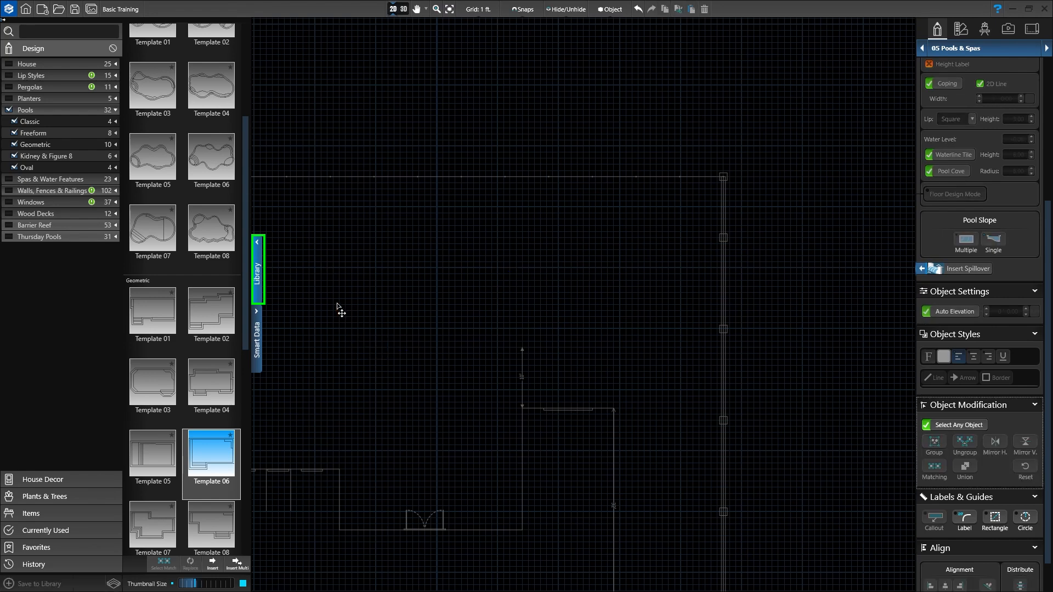
{"action": "left_click", "coordinate": [261, 273]}
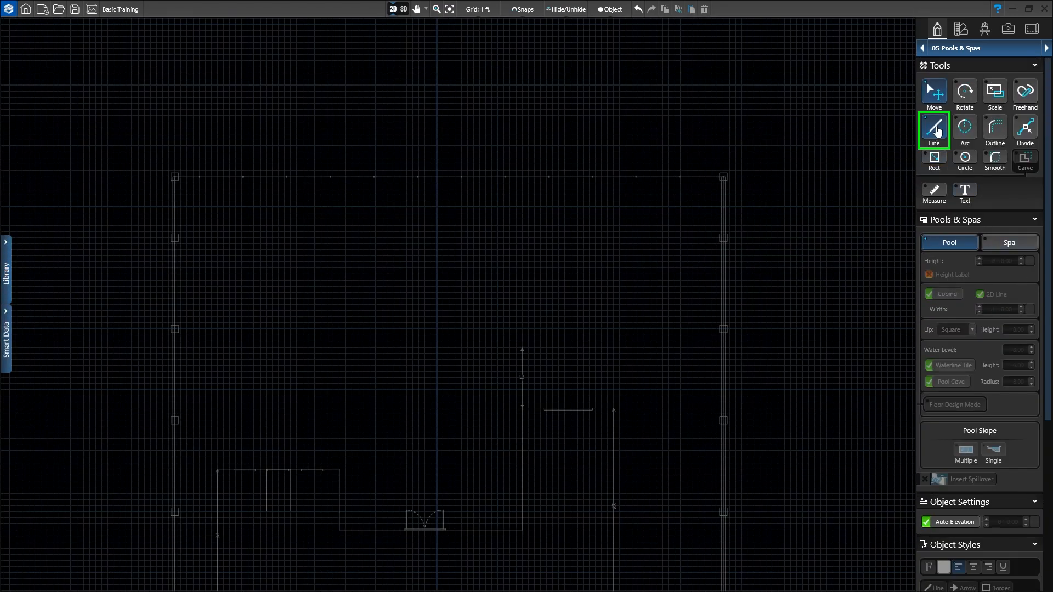
- Draw a closed L-shaped pool from the measurement's upper end: 12 ft up, 32 ft left, 22 ft down, 10 ft right, 10 ft up, then back to start
{"action": "left_click", "coordinate": [938, 130]}
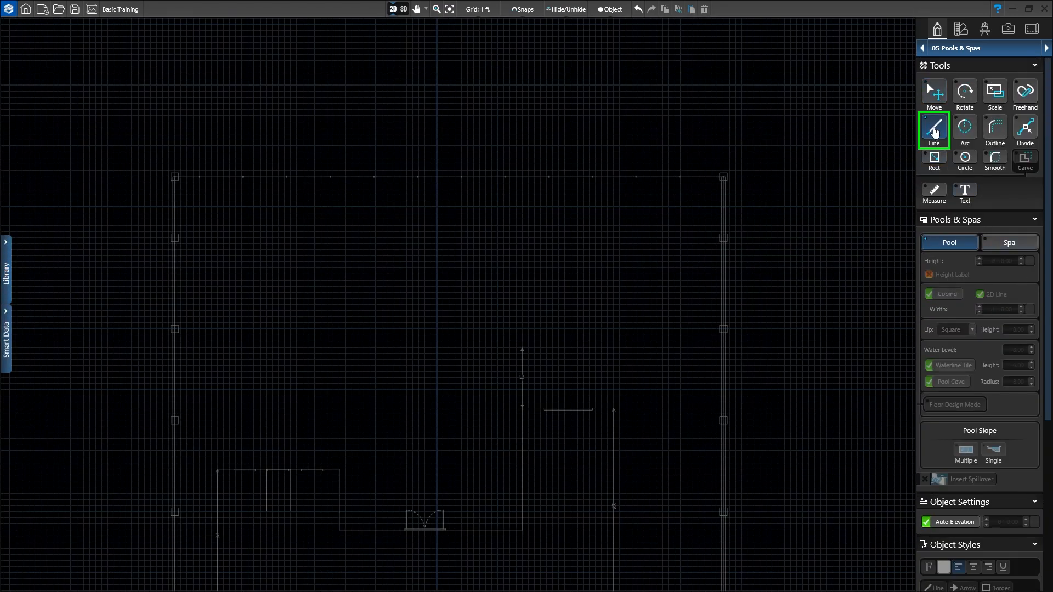
{"action": "left_click", "coordinate": [522, 349]}
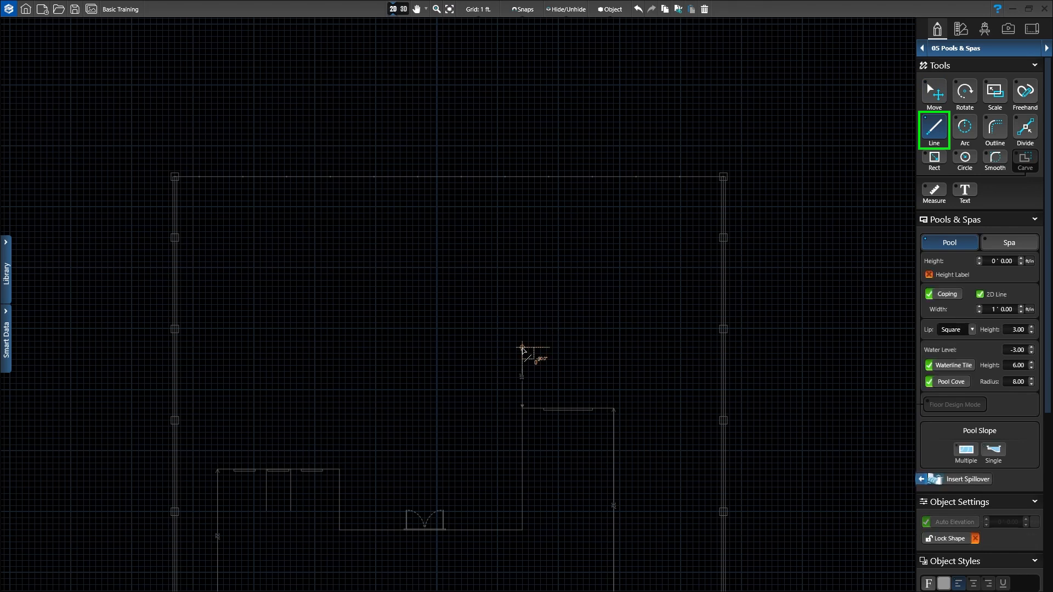
{"action": "left_click", "coordinate": [521, 275]}
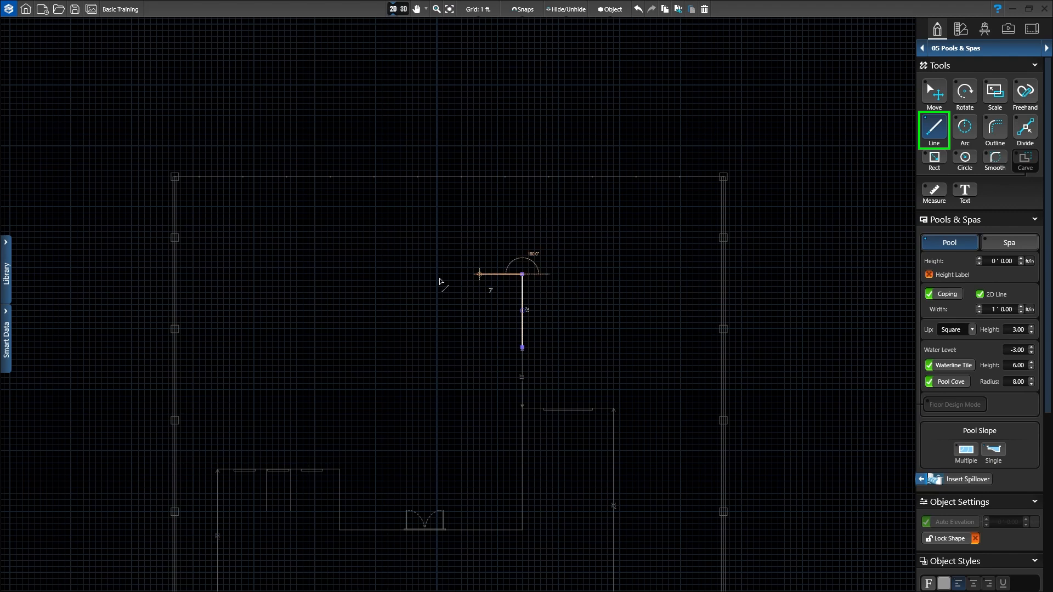
{"action": "left_click", "coordinate": [328, 274]}
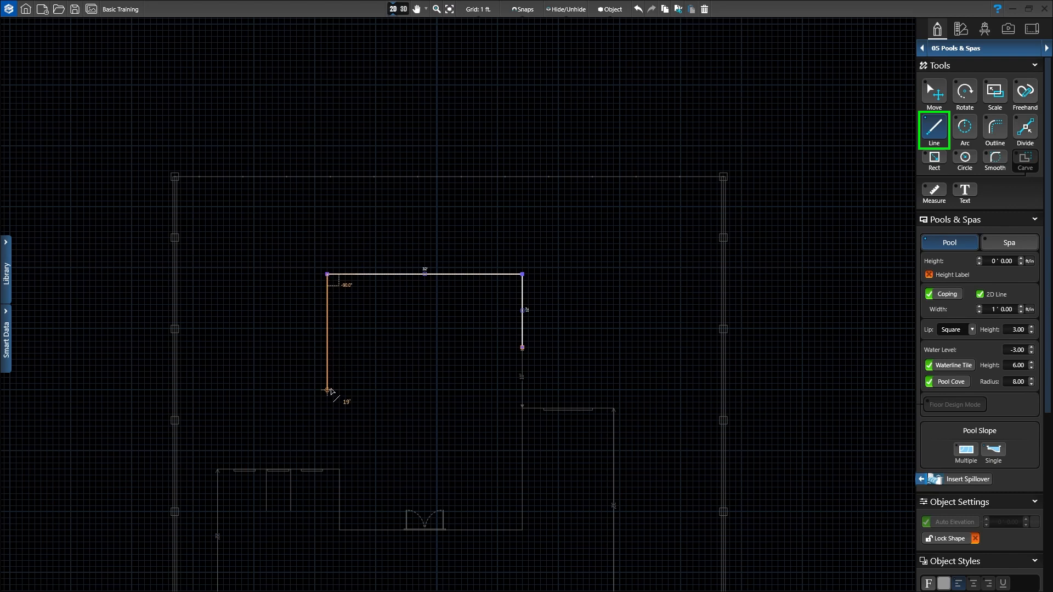
{"action": "left_click", "coordinate": [327, 408]}
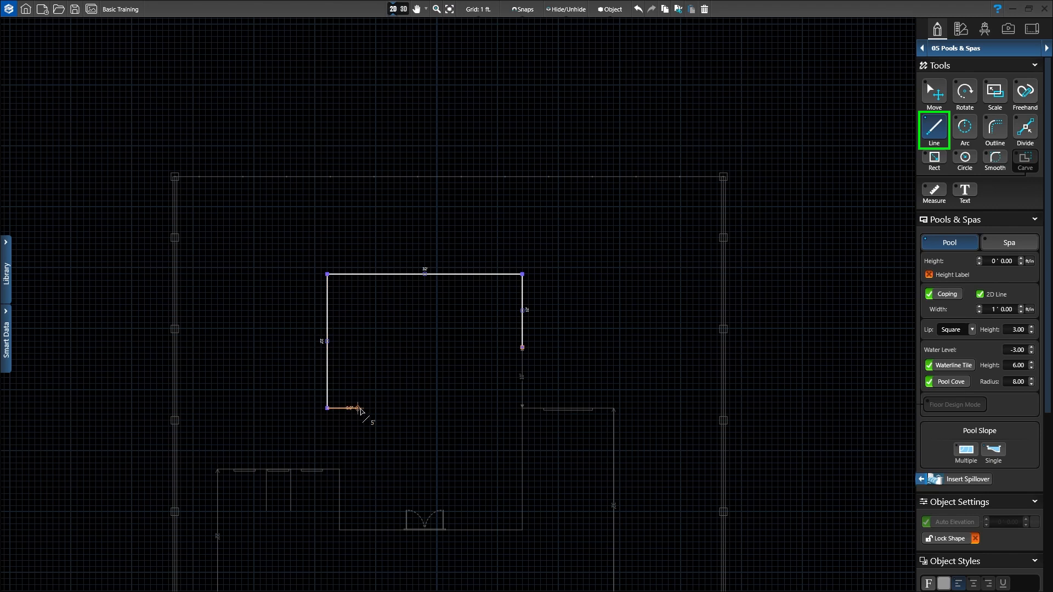
{"action": "left_click", "coordinate": [388, 408]}
{"action": "left_click", "coordinate": [389, 347]}
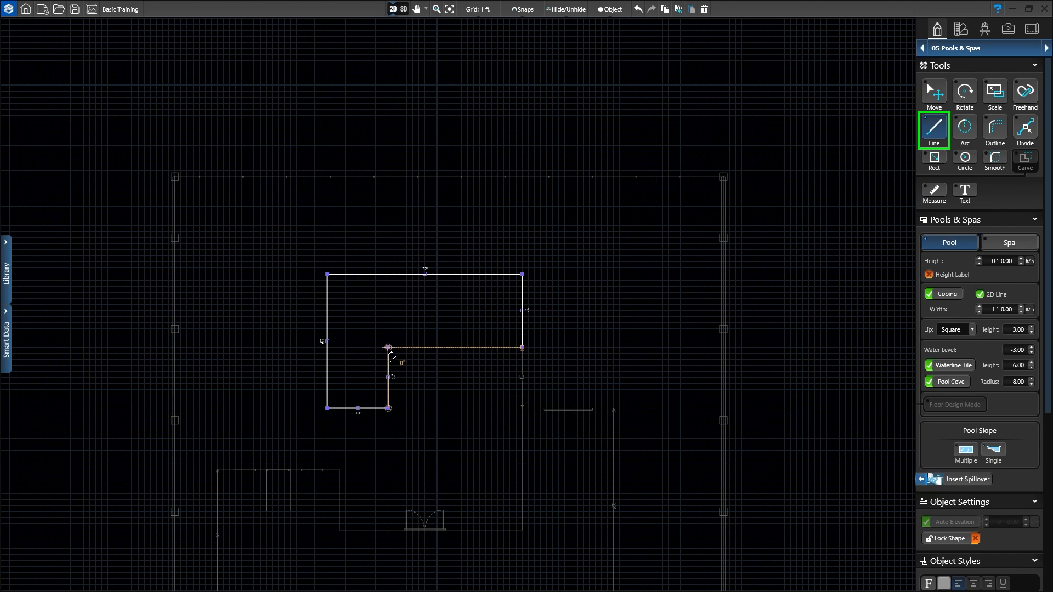
{"action": "left_click", "coordinate": [388, 348]}
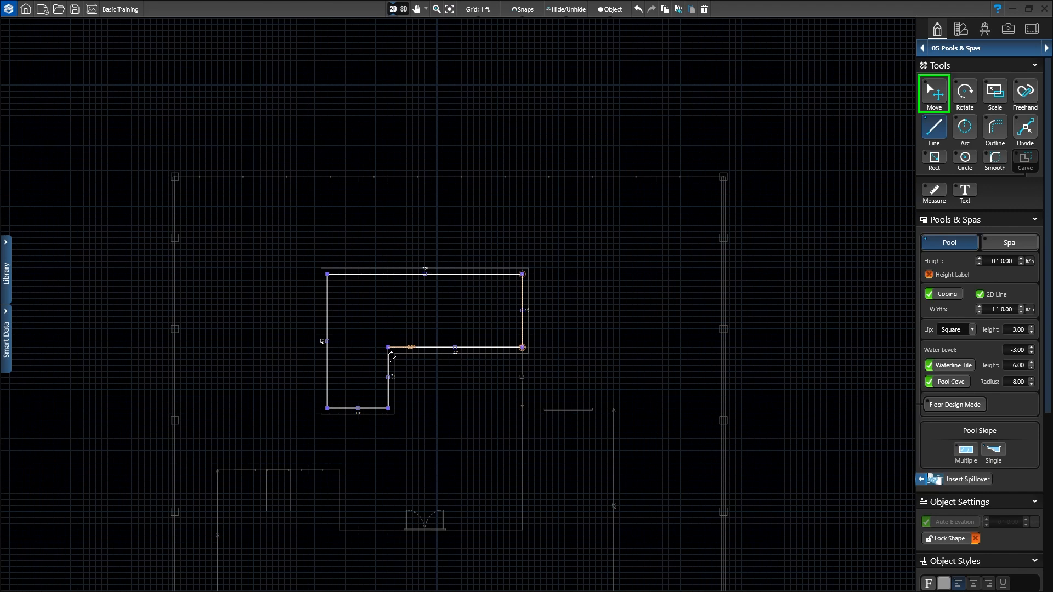
{"action": "left_click", "coordinate": [389, 349]}
- Move the pool's inner vertical edge to the right until the short bottom edge is 17 ft long
{"action": "left_click", "coordinate": [935, 91]}
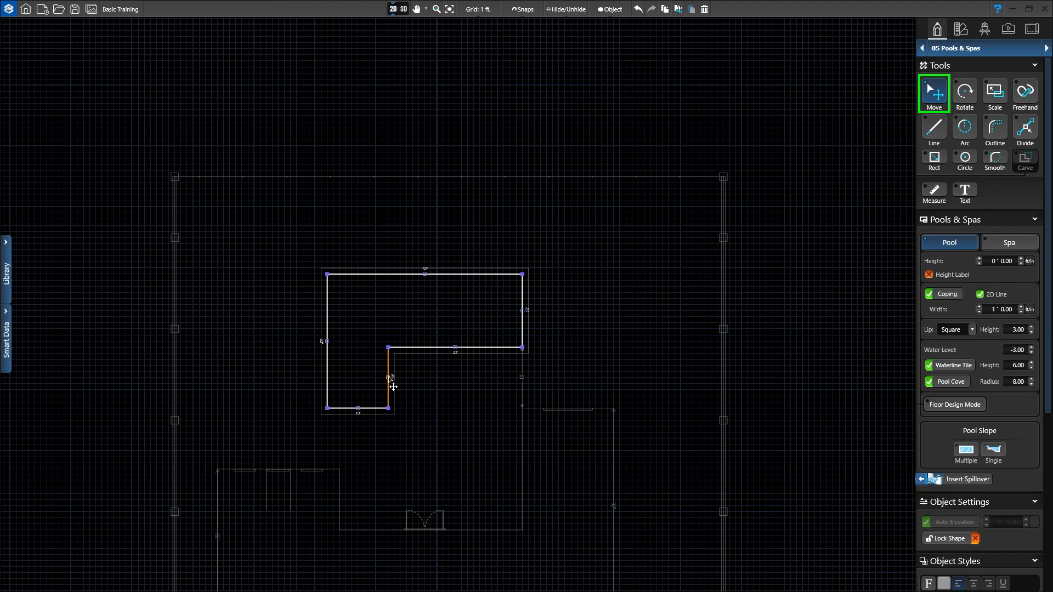
{"action": "left_click_drag", "start_coordinate": [393, 387], "coordinate": [409, 387]}
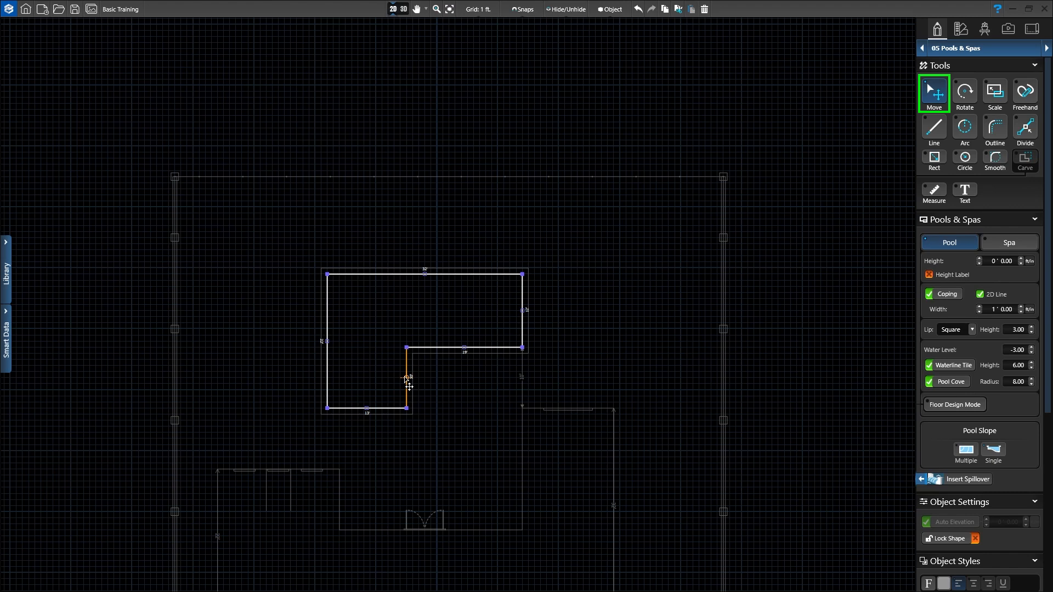
{"action": "left_click_drag", "start_coordinate": [412, 388], "coordinate": [432, 387]}
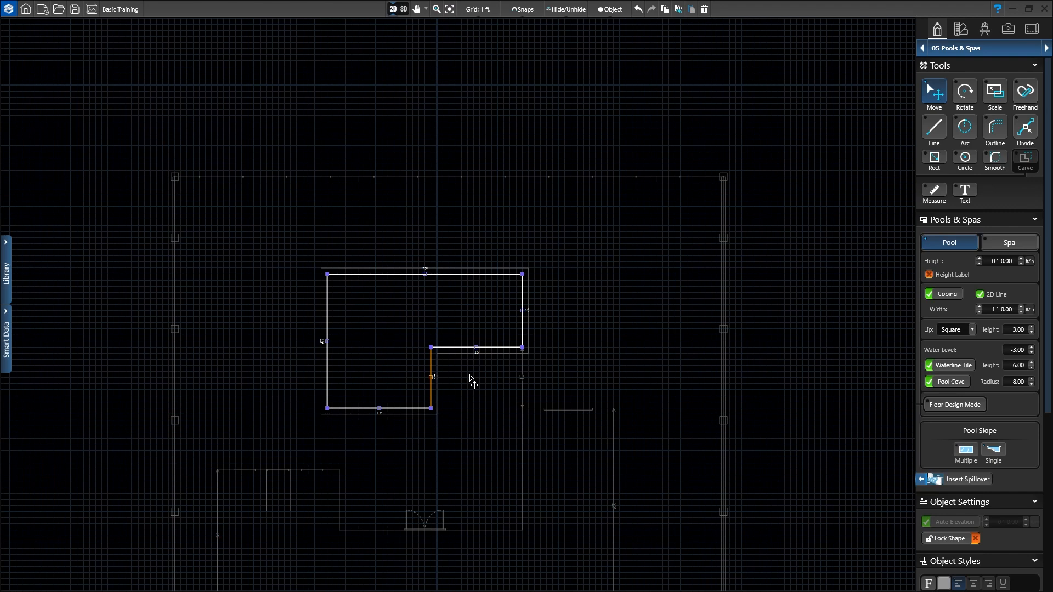
- View the pool in 3D from its inner horizontal edge
{"action": "left_click", "coordinate": [470, 350]}
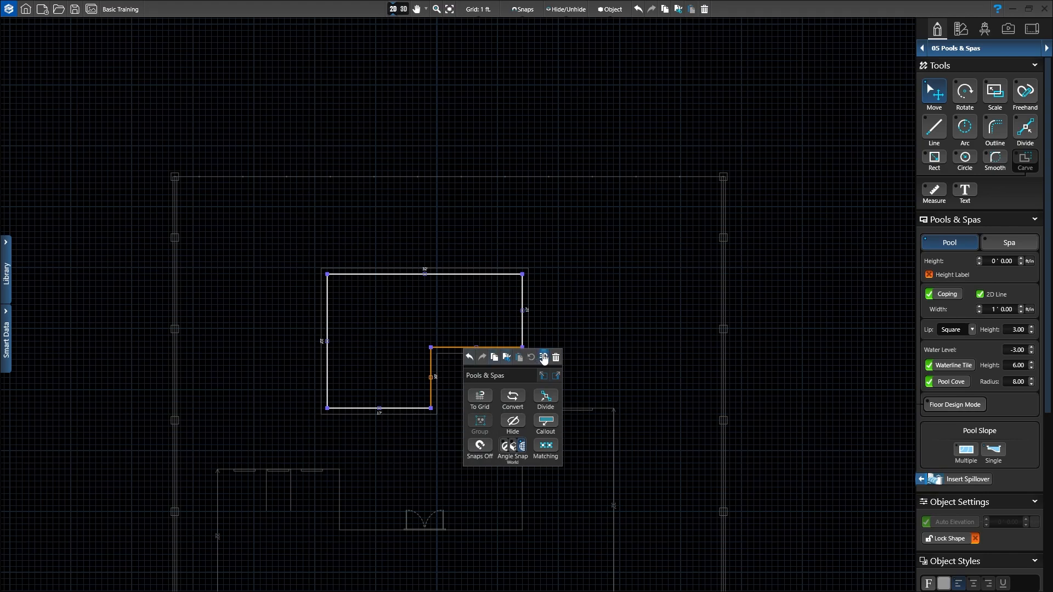
{"action": "left_click", "coordinate": [544, 358]}
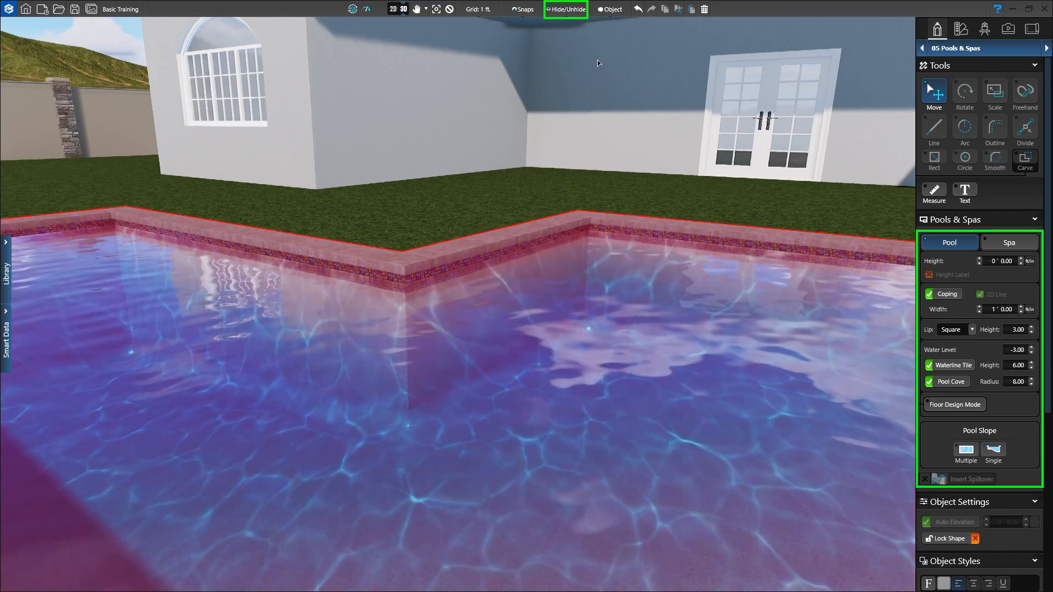
- Hide the water to inspect the pool interior, and show the water again
{"action": "left_click", "coordinate": [557, 10]}
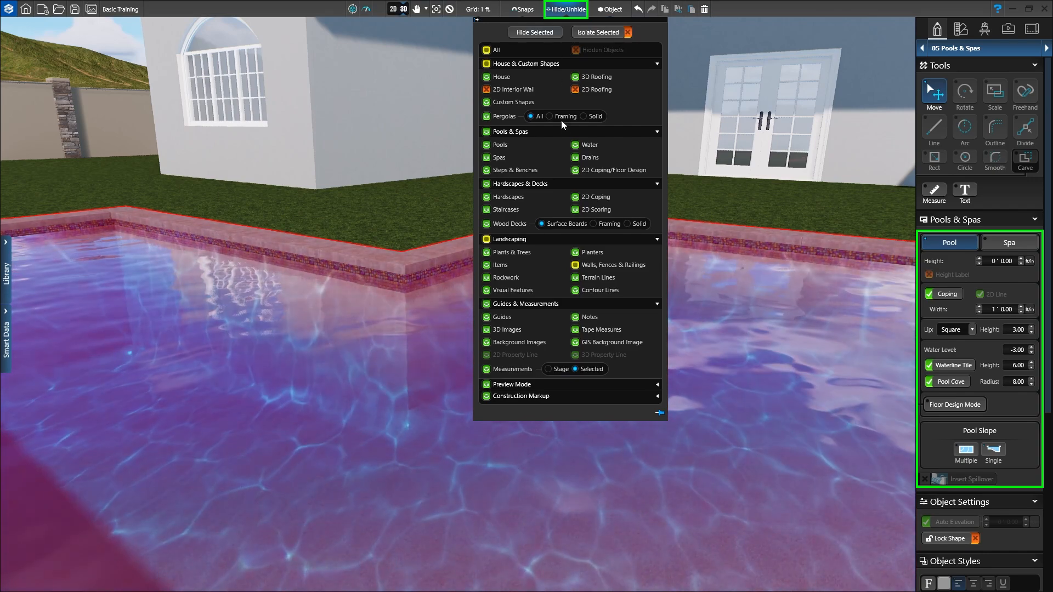
{"action": "left_click", "coordinate": [576, 145]}
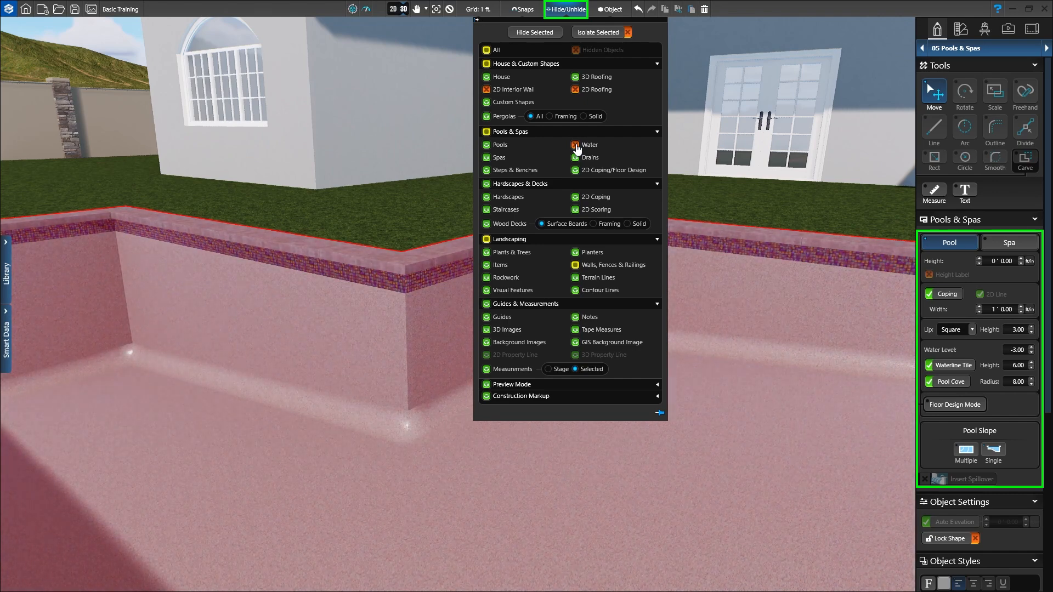
{"action": "left_click", "coordinate": [576, 145]}
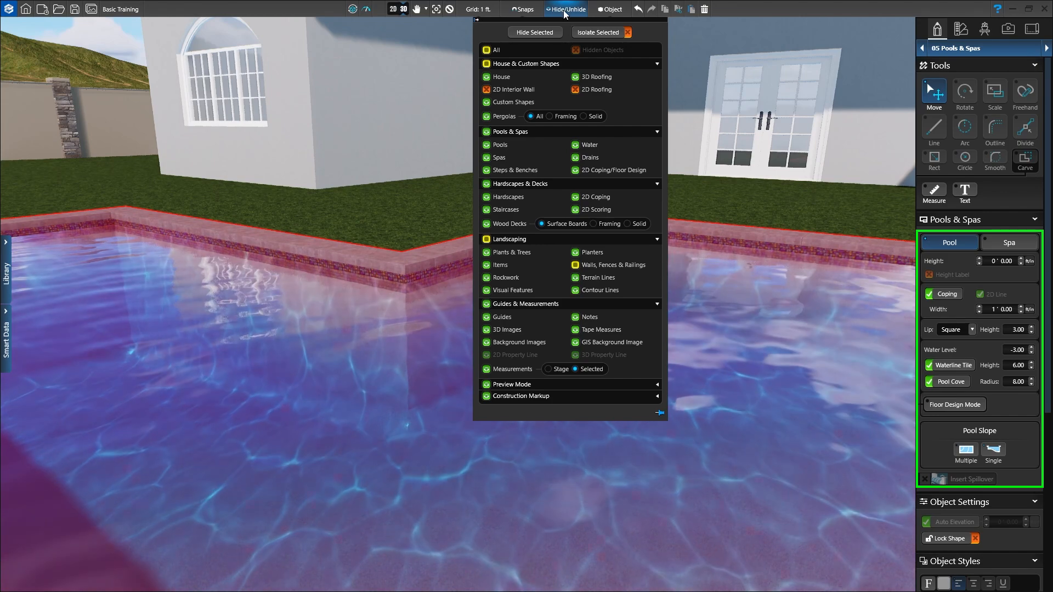
{"action": "left_click", "coordinate": [565, 9]}
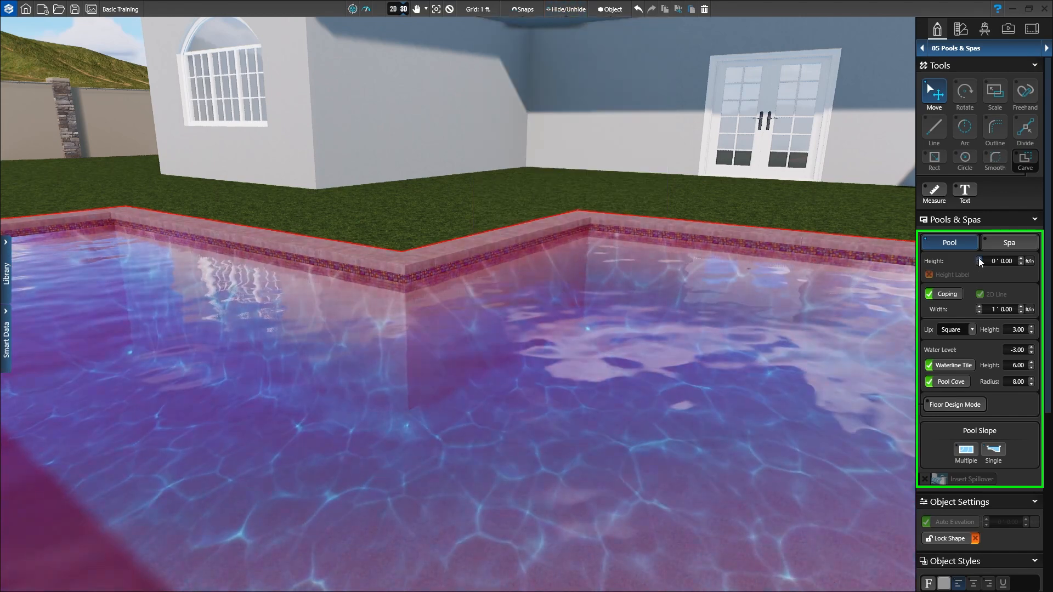
- Try raising the pool, lower it to a height of -1 ft, and reset the height to 0 ft
{"action": "left_click", "coordinate": [979, 258]}
{"action": "left_click", "coordinate": [979, 263]}
{"action": "left_click", "coordinate": [978, 263]}
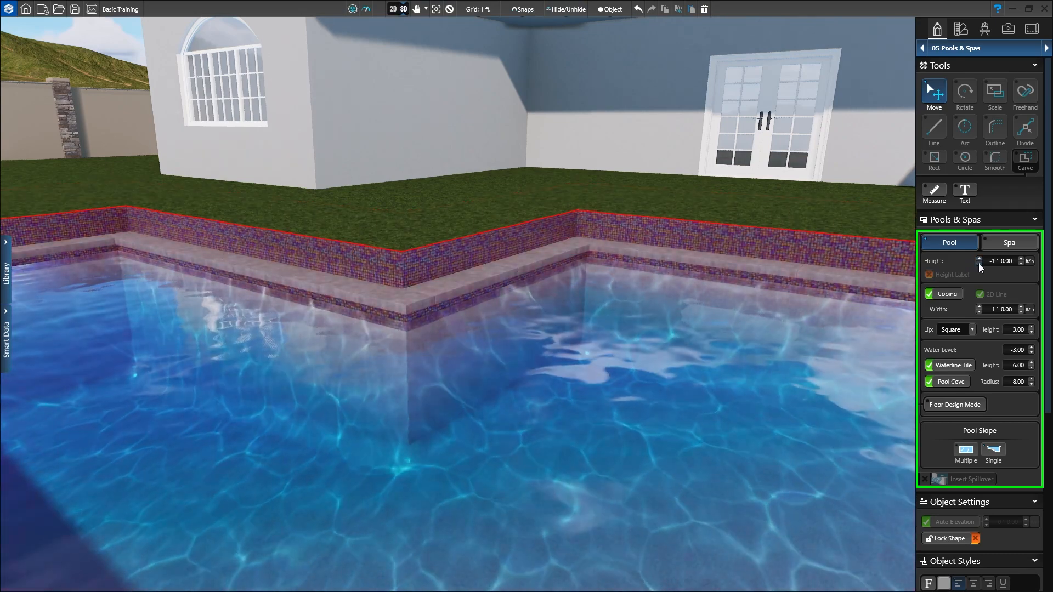
{"action": "left_click", "coordinate": [979, 258]}
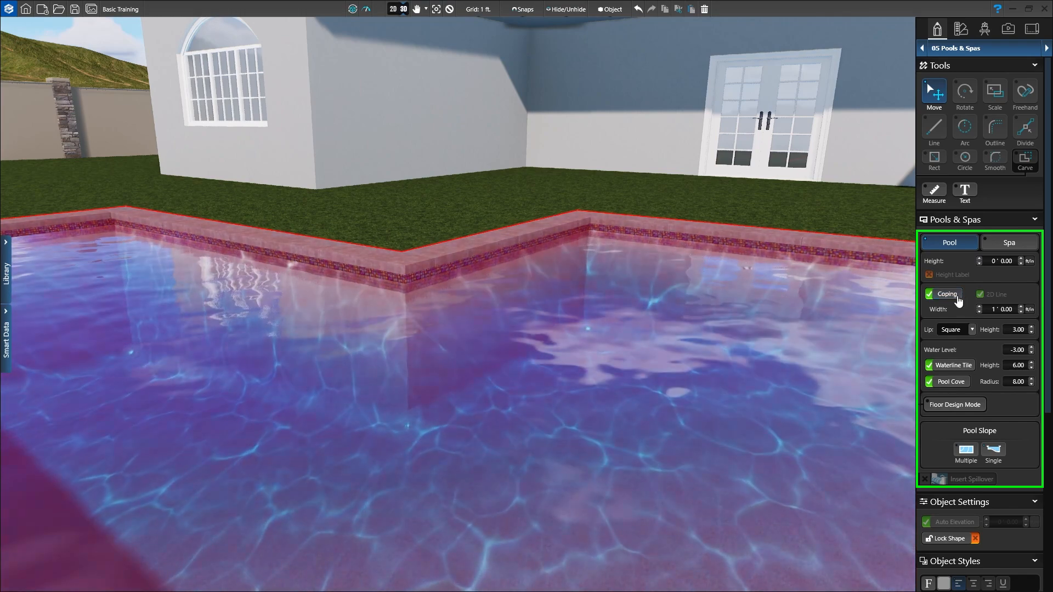
- Try a 2 ft coping width on the pool and return it to 1 ft
{"action": "left_click", "coordinate": [979, 307]}
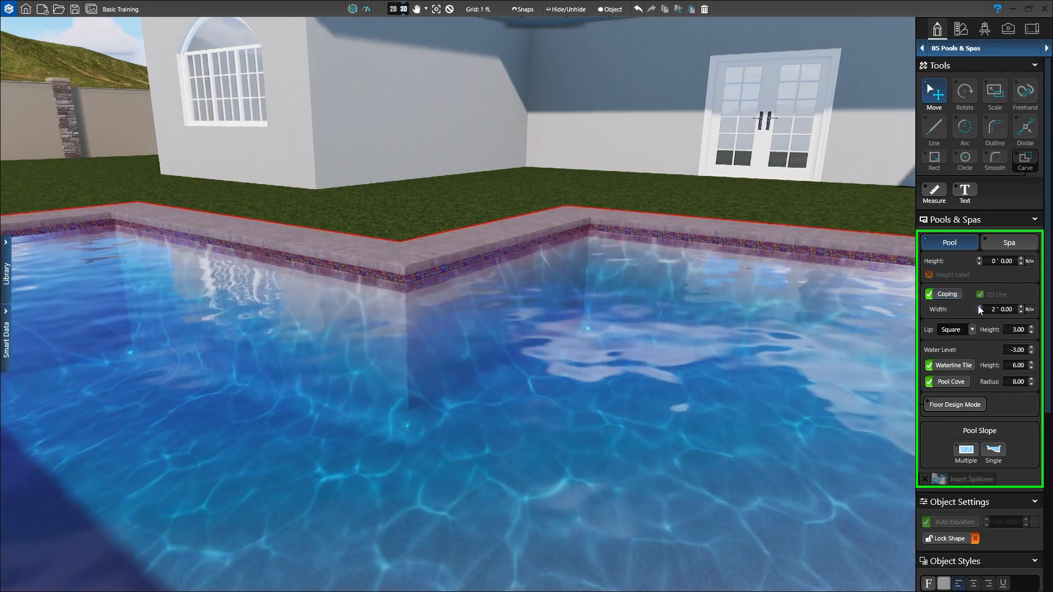
{"action": "left_click", "coordinate": [979, 311]}
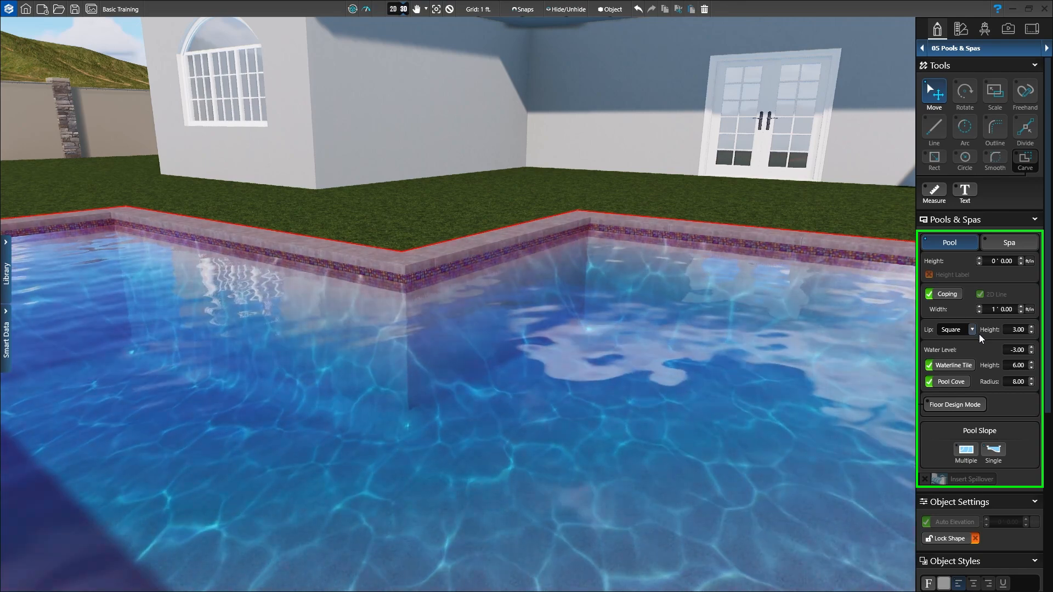
- Switch the pool lip to a custom profile, try Dupont, Half Bevel and Ogee, and choose Quarter Round
{"action": "left_click", "coordinate": [972, 331]}
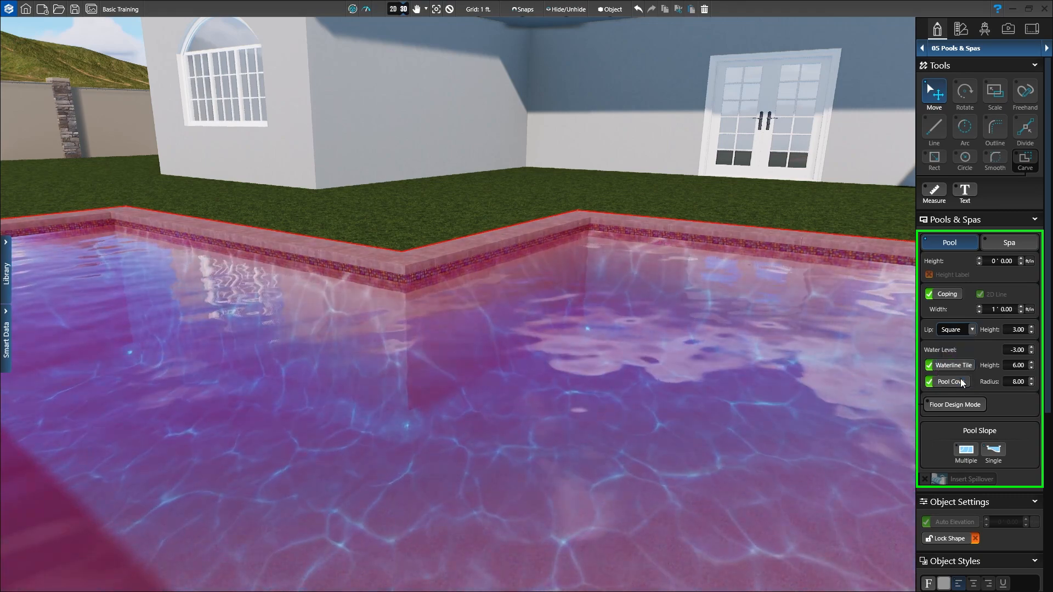
{"action": "left_click", "coordinate": [959, 378]}
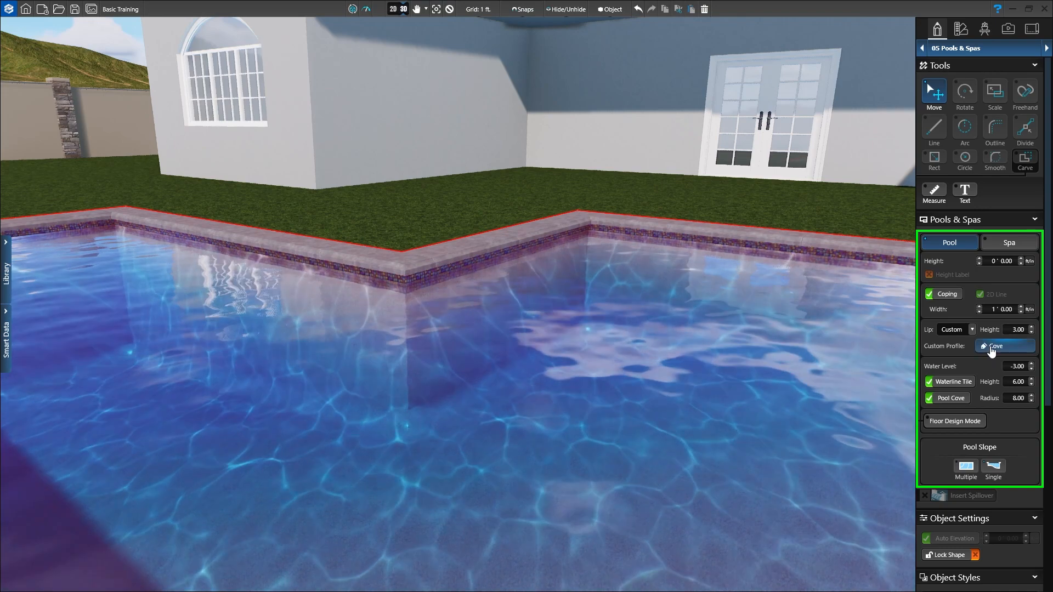
{"action": "left_click", "coordinate": [988, 351]}
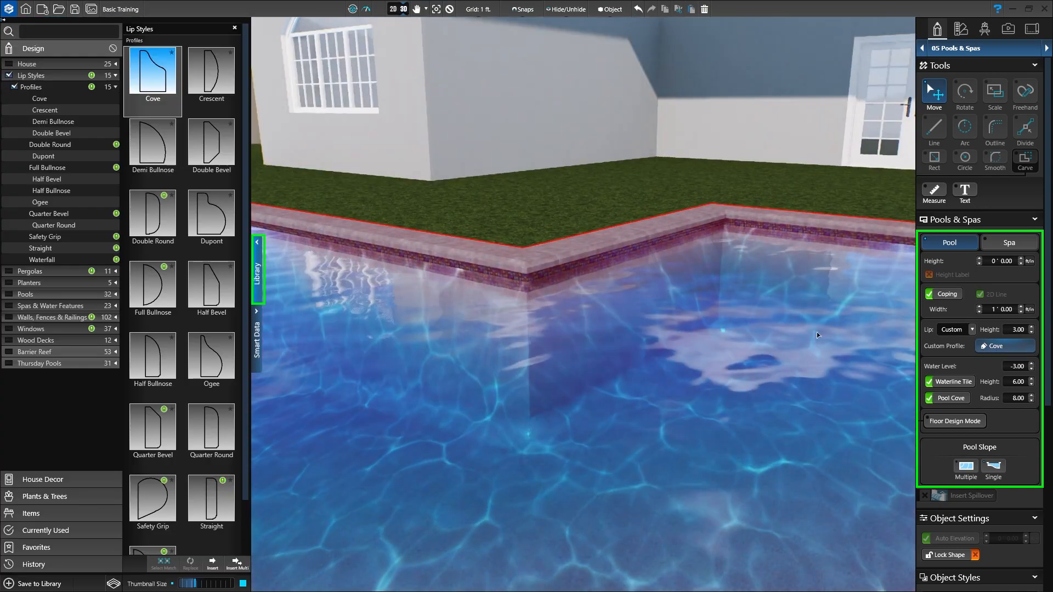
{"action": "left_click", "coordinate": [228, 225]}
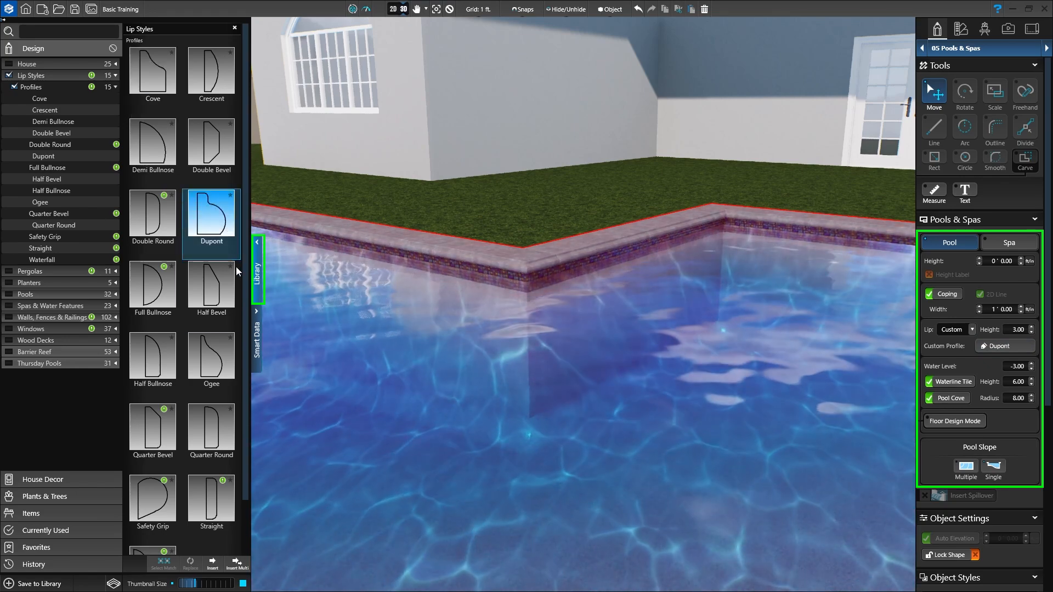
{"action": "left_click", "coordinate": [217, 286]}
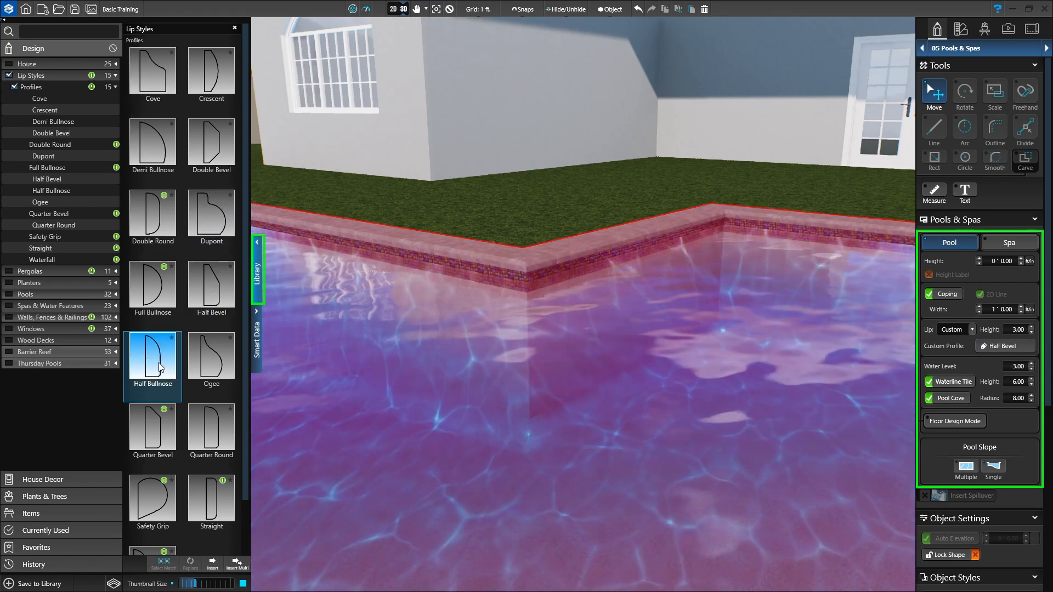
{"action": "left_click", "coordinate": [213, 369]}
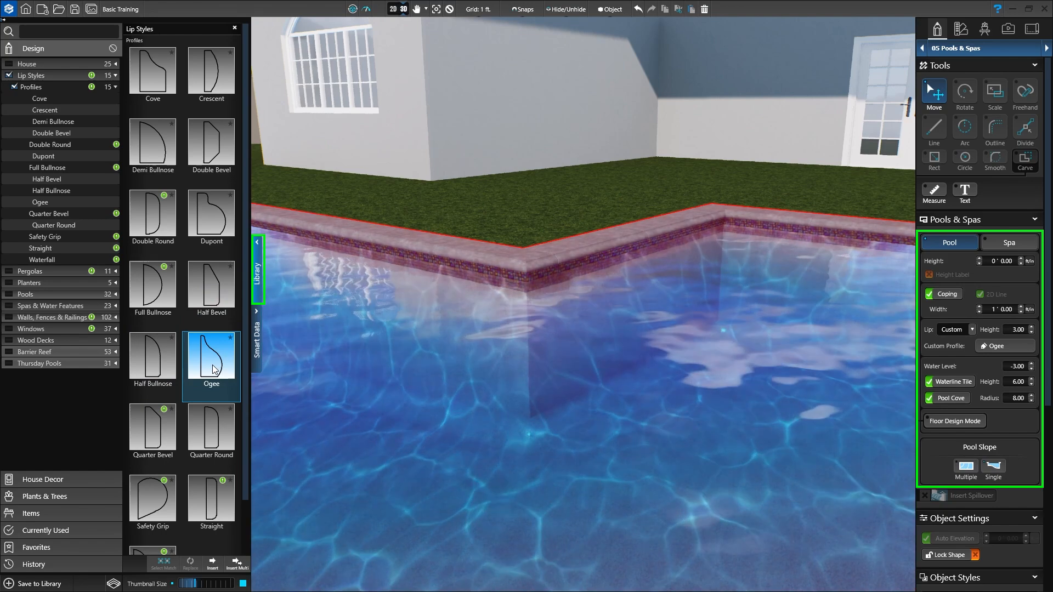
{"action": "left_click", "coordinate": [208, 436]}
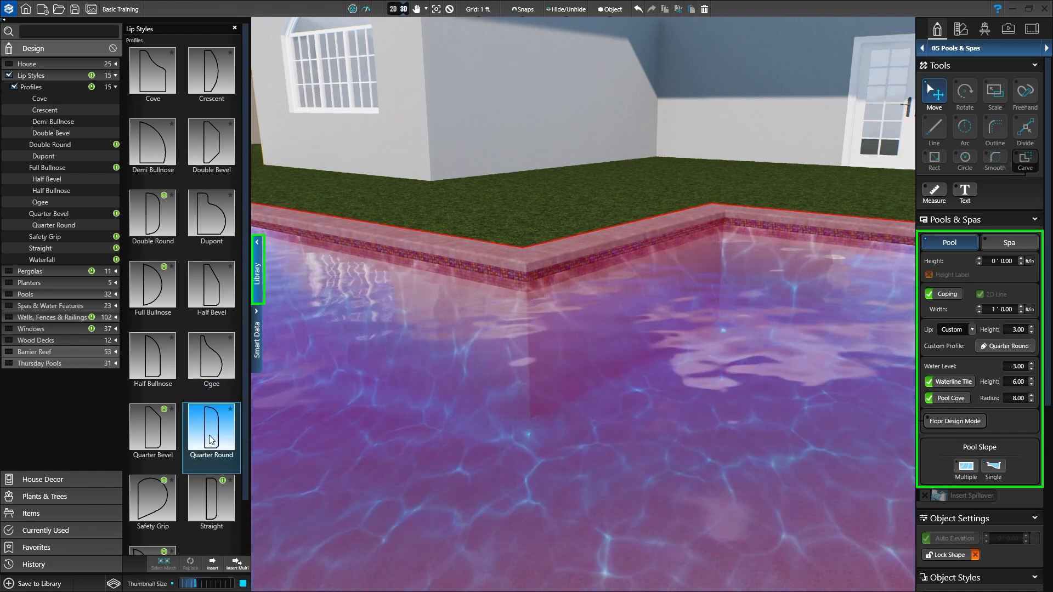
{"action": "left_click", "coordinate": [256, 296]}
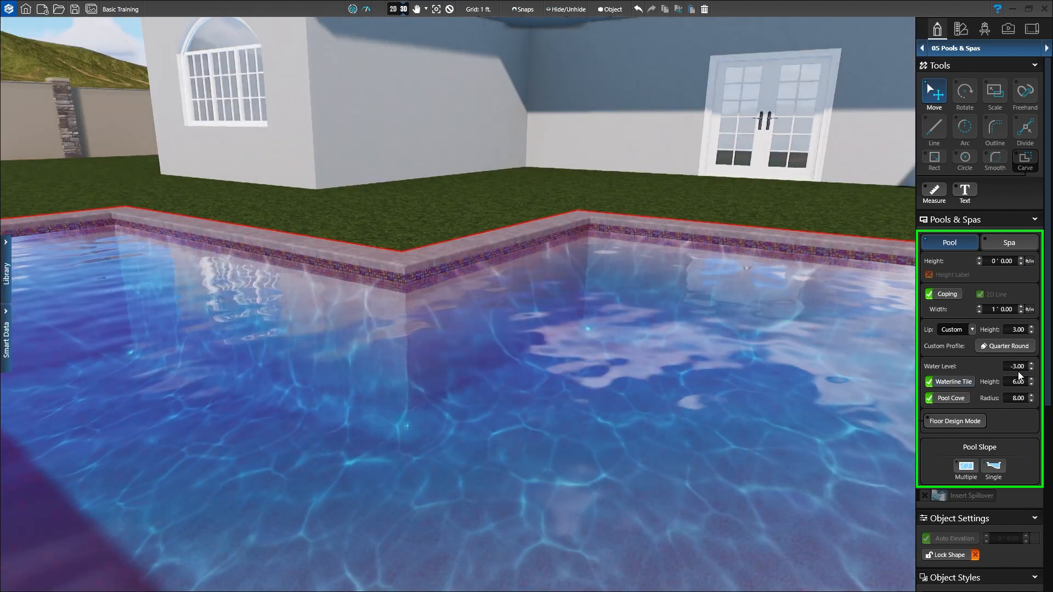
- Try raising the pool's water level and return it to -3.00
{"action": "left_click", "coordinate": [1031, 364]}
{"action": "left_click", "coordinate": [1031, 364]}
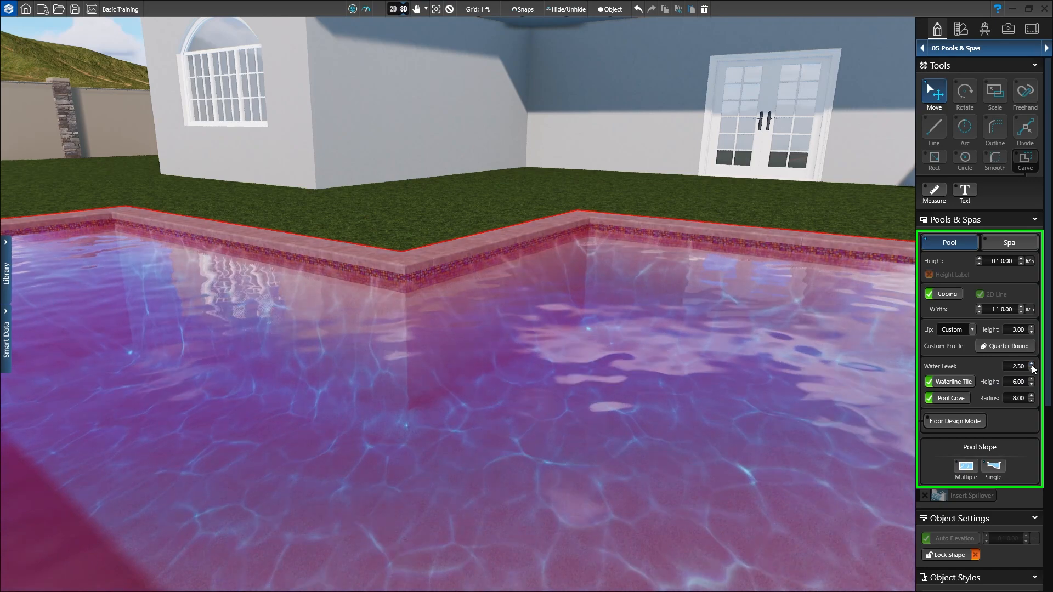
{"action": "left_click", "coordinate": [1031, 365]}
{"action": "left_click", "coordinate": [1031, 370]}
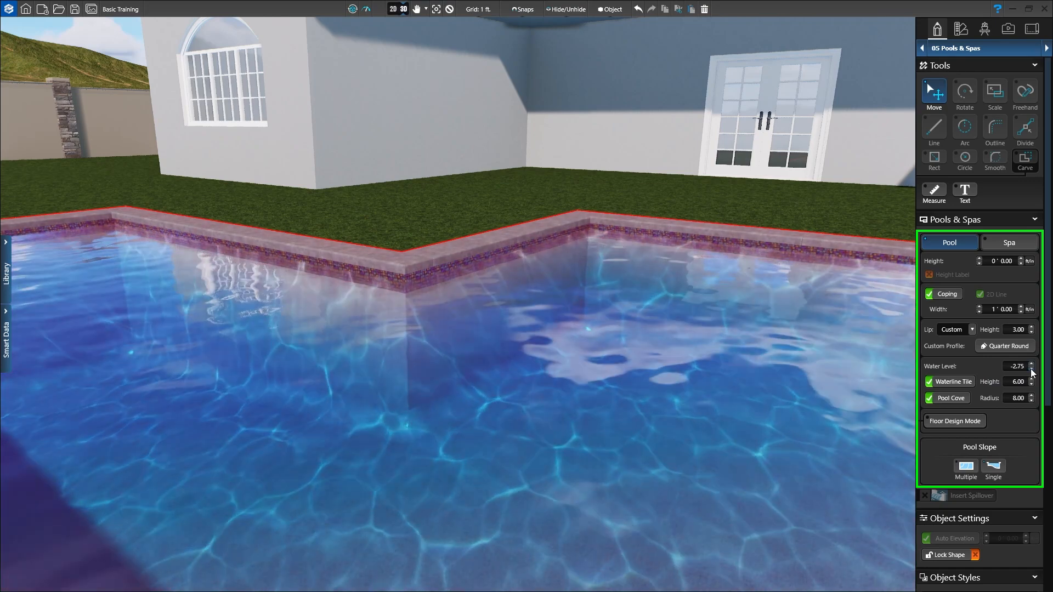
{"action": "left_click", "coordinate": [1031, 370]}
{"action": "left_click", "coordinate": [1031, 369]}
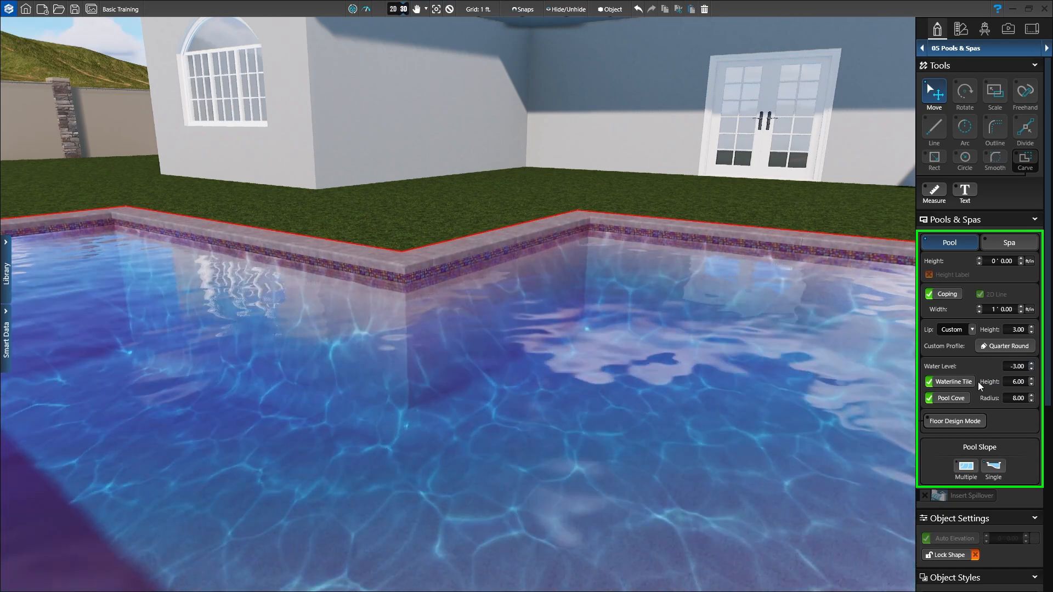
- Turn the waterline tile off and on, and try another tile height before returning it to 6.00
{"action": "left_click", "coordinate": [955, 382]}
{"action": "left_click", "coordinate": [956, 383]}
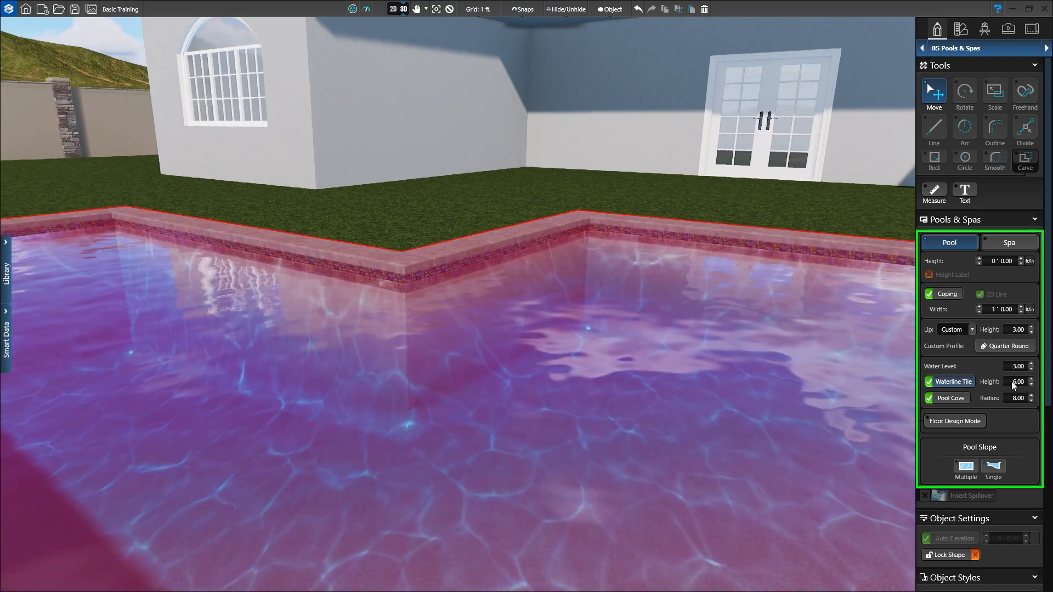
{"action": "left_click", "coordinate": [1032, 385]}
{"action": "left_click", "coordinate": [1031, 385]}
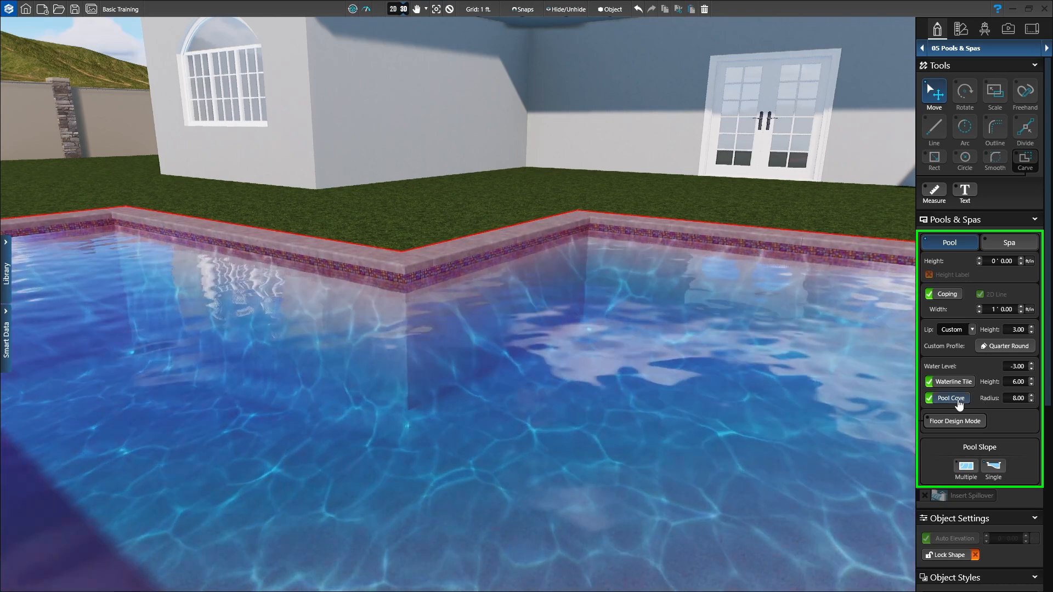
- Turn the pool cove off and on, try a 12.00 cove radius, and return it to 8.00
{"action": "left_click", "coordinate": [958, 401]}
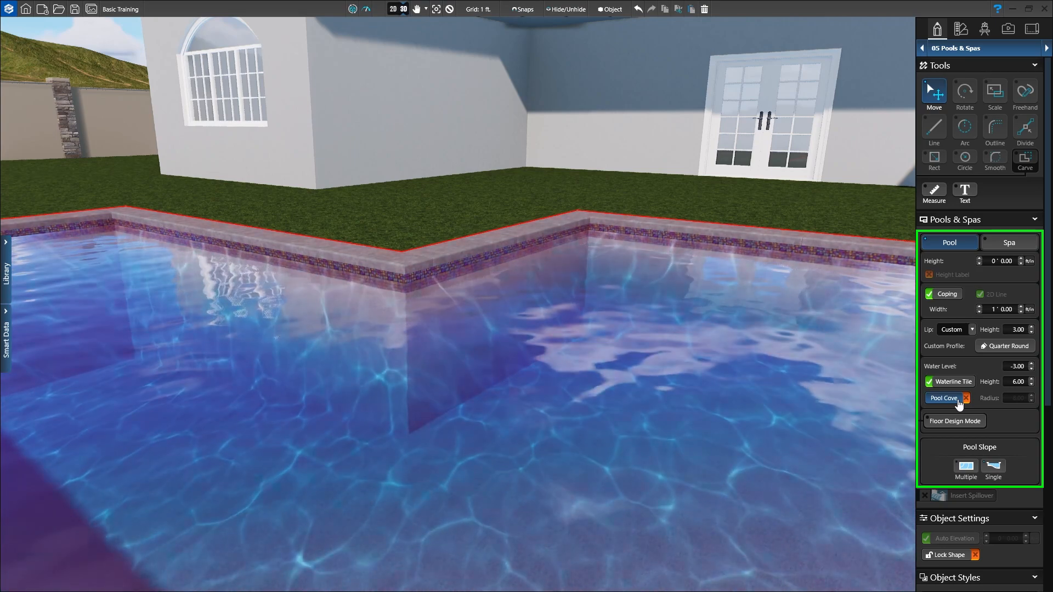
{"action": "left_click", "coordinate": [954, 402]}
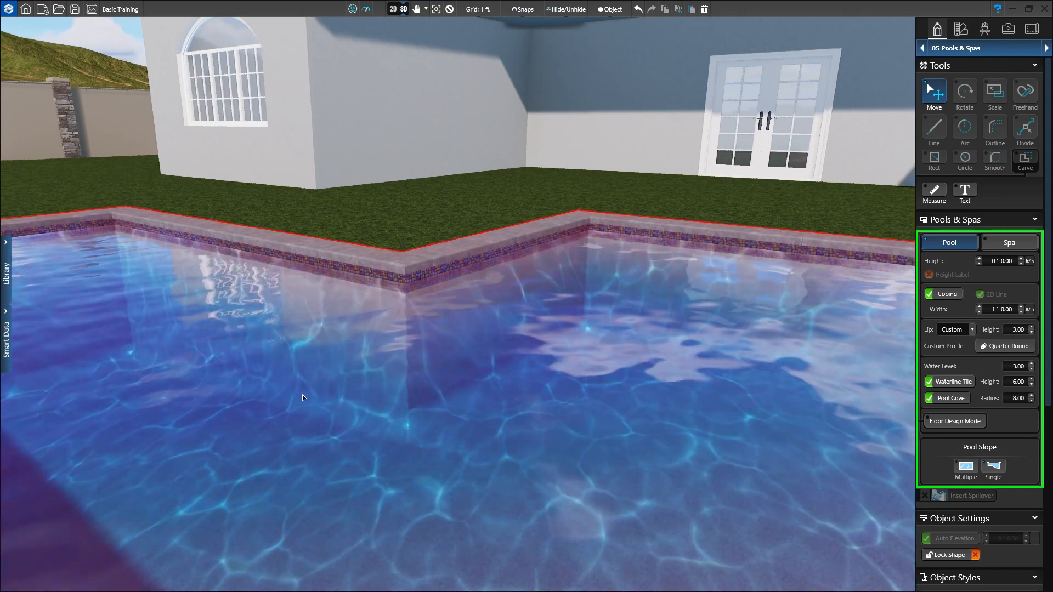
{"action": "left_click", "coordinate": [1031, 396]}
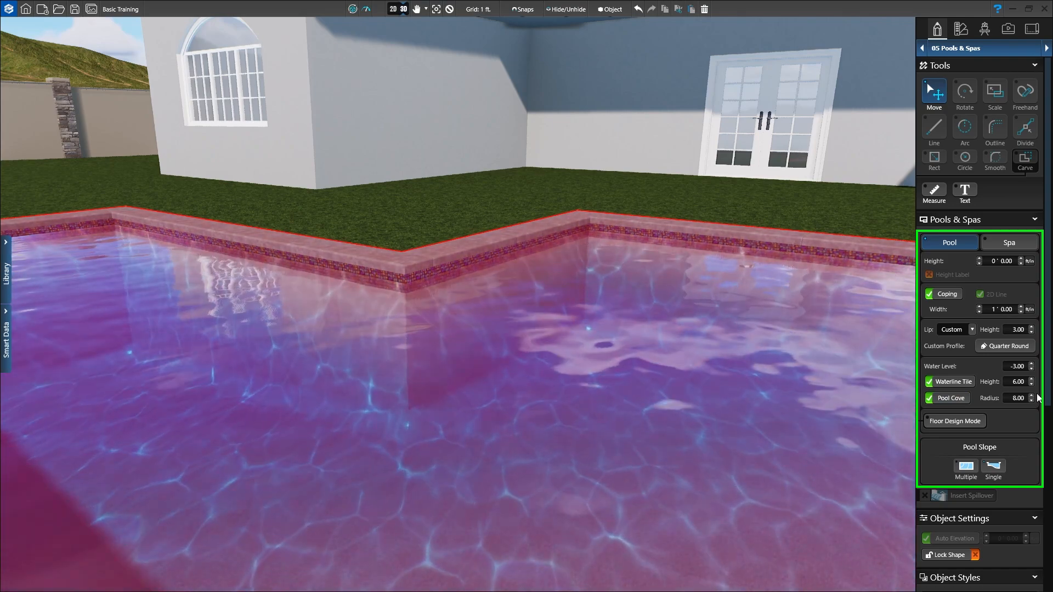
{"action": "left_click", "coordinate": [1031, 395]}
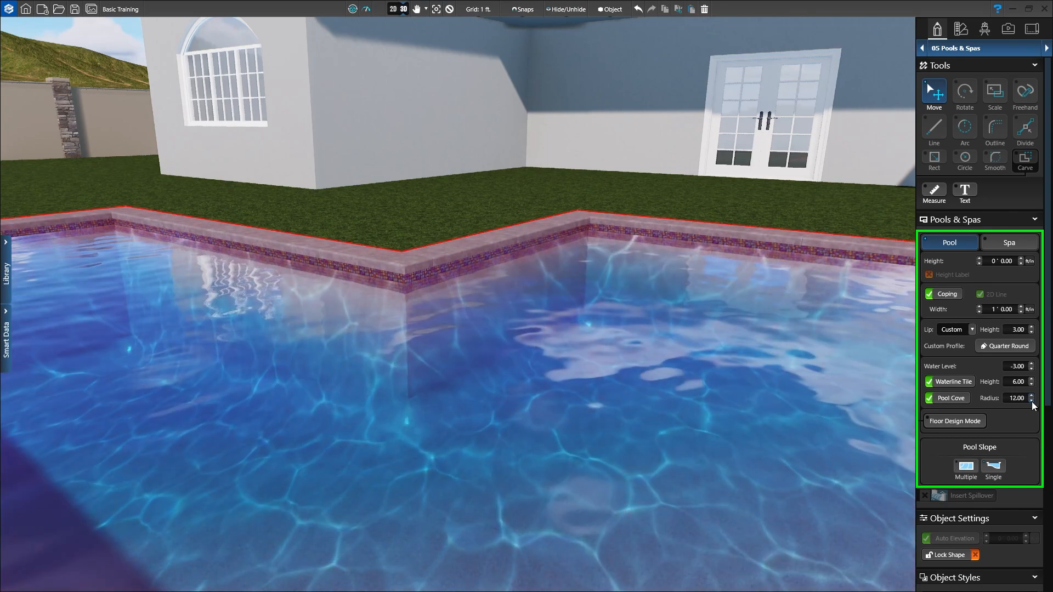
{"action": "left_click", "coordinate": [1031, 401]}
{"action": "left_click", "coordinate": [1031, 401]}
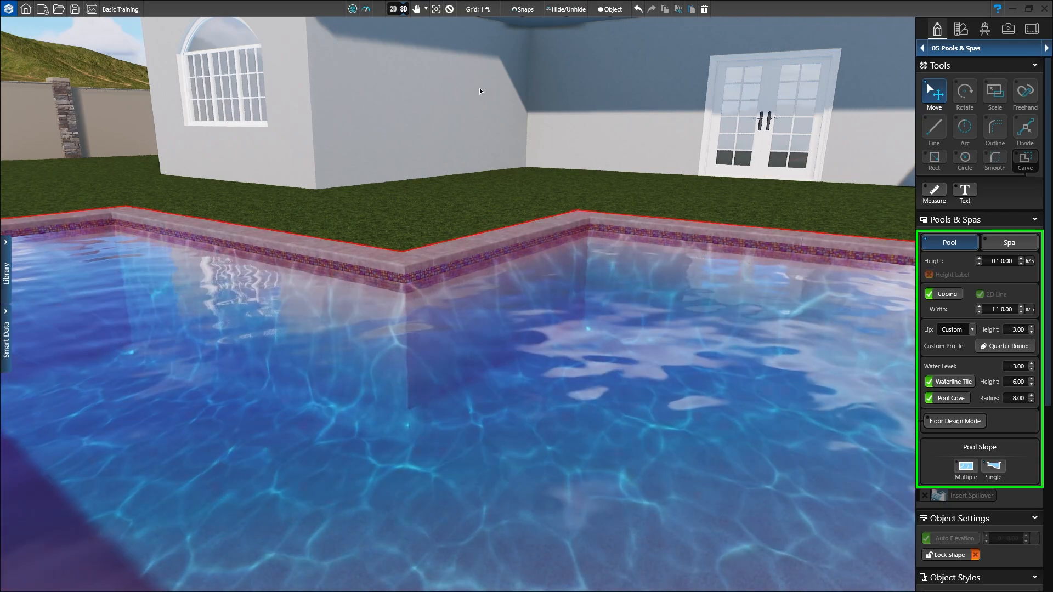
- Return to the 2D plan, apply a single slope to the pool, and try rotating the slope's direction
{"action": "left_click", "coordinate": [392, 9]}
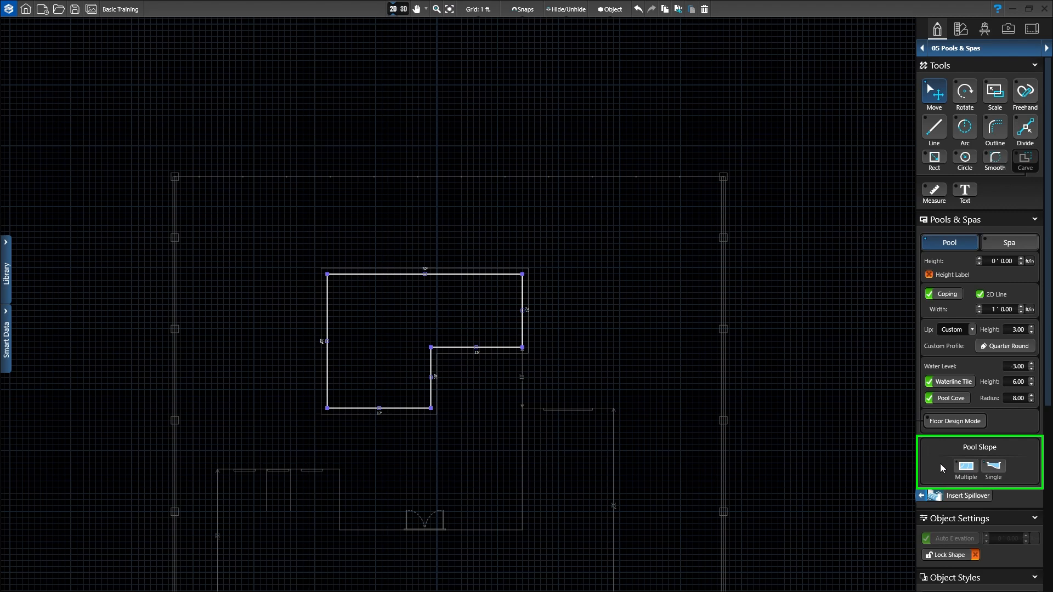
{"action": "left_click", "coordinate": [991, 468]}
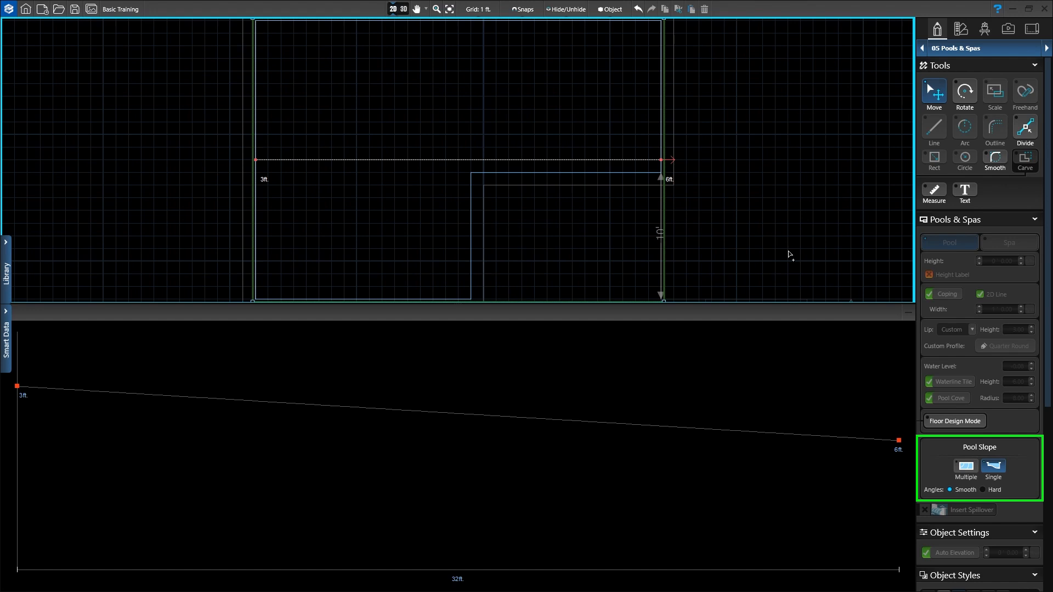
{"action": "left_click", "coordinate": [965, 92]}
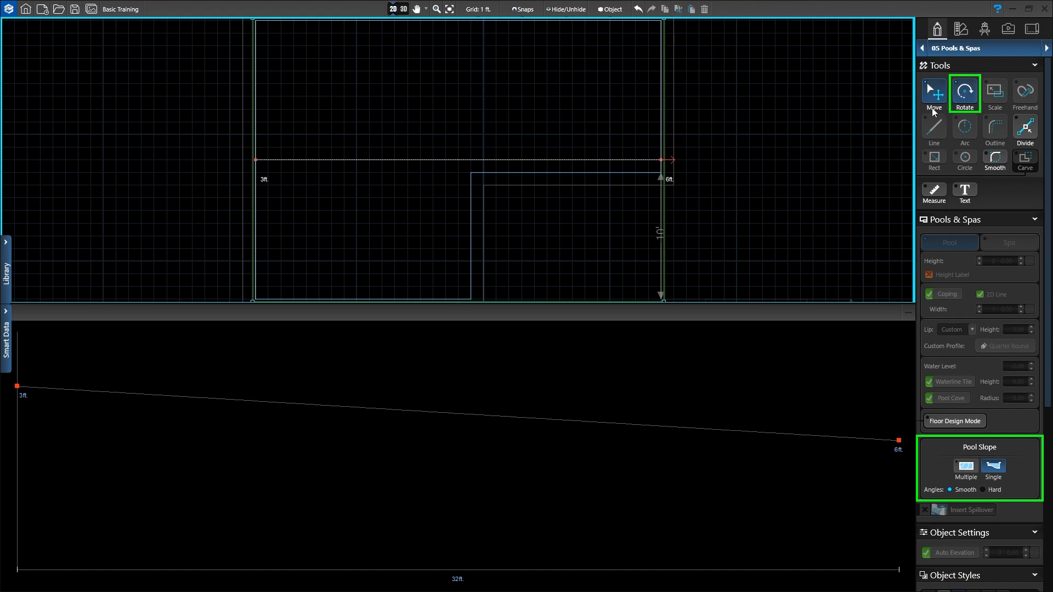
{"action": "left_click_drag", "start_coordinate": [634, 187], "coordinate": [506, 203]}
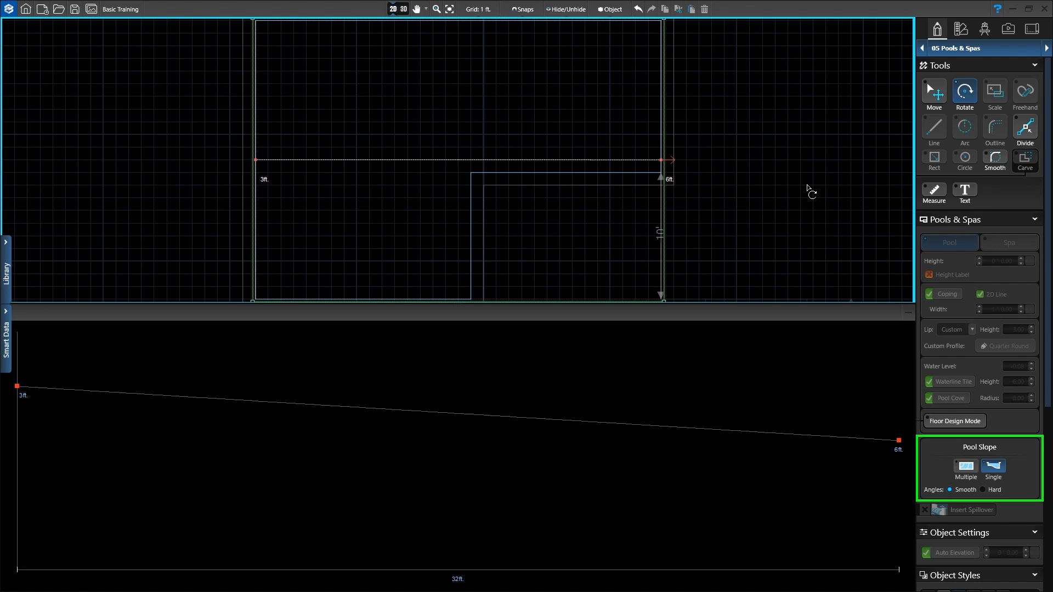
- Raise the slope's deep-end point to 5 ft, and bring its point height to 3 ft
{"action": "left_click", "coordinate": [934, 96]}
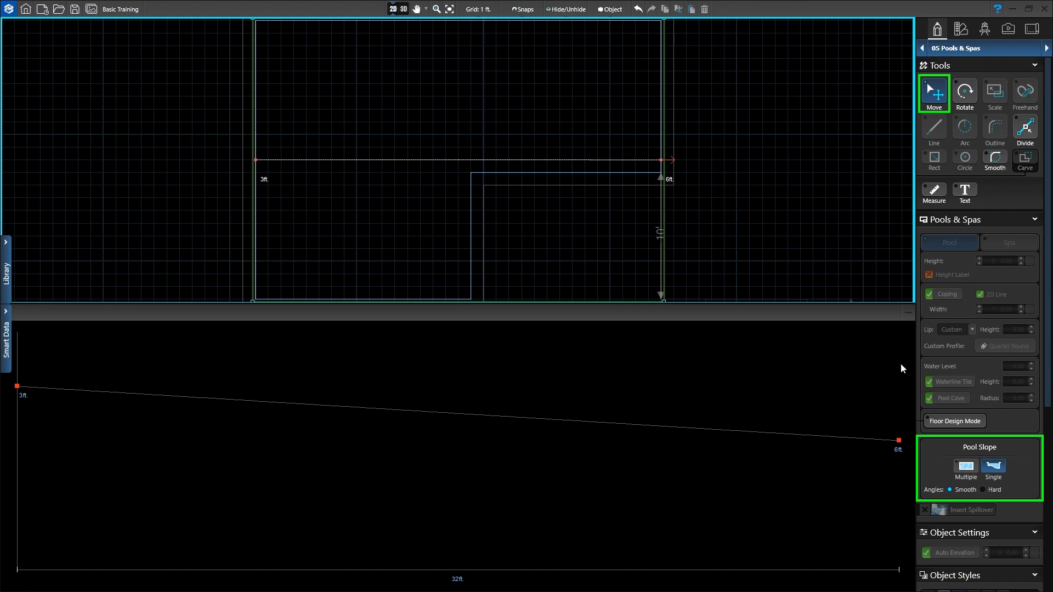
{"action": "left_click_drag", "start_coordinate": [900, 441], "coordinate": [901, 442]}
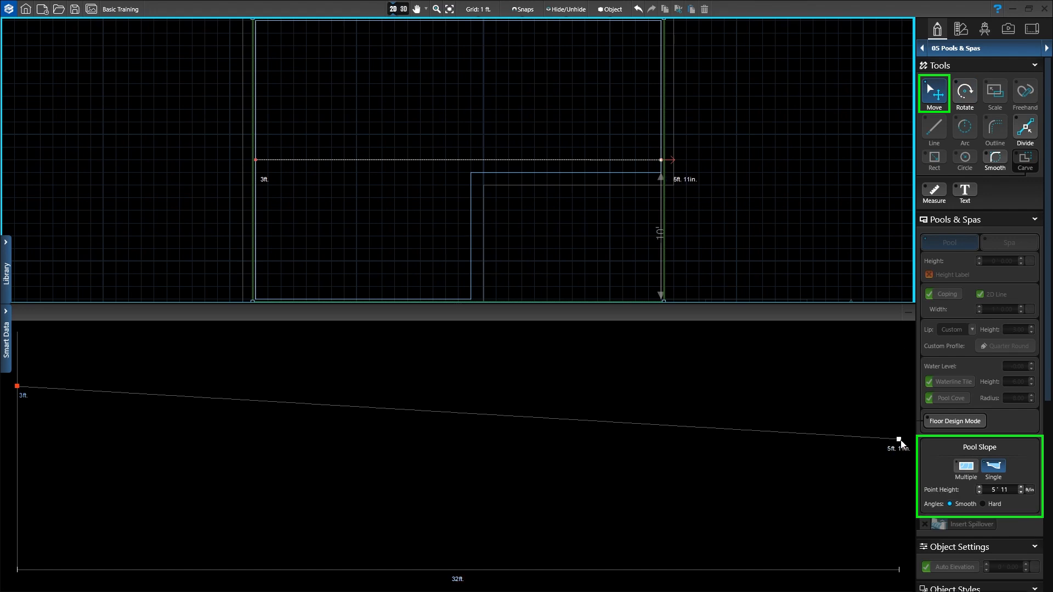
{"action": "left_click_drag", "start_coordinate": [901, 441], "coordinate": [900, 424]}
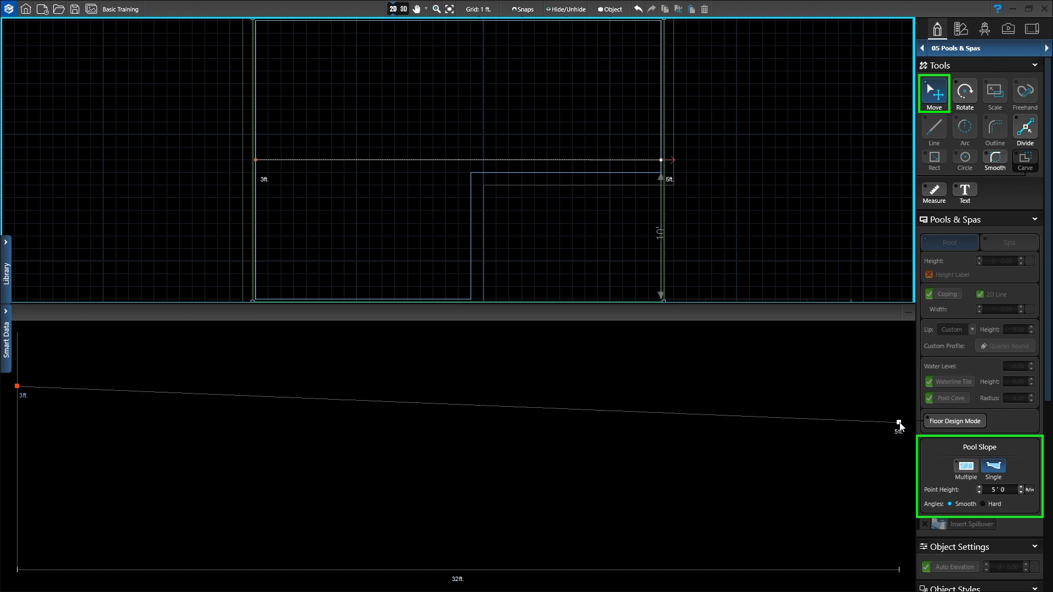
{"action": "left_click", "coordinate": [979, 492]}
{"action": "left_click", "coordinate": [979, 491]}
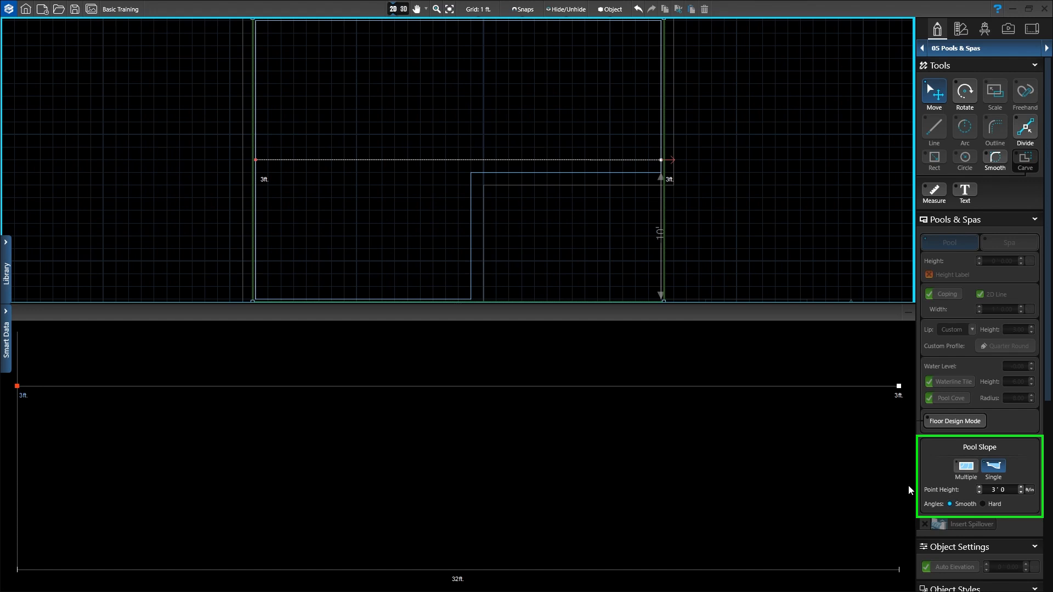
- Add a point at the middle of the slope profile and set its point height to 5 ft 6 in
{"action": "left_click", "coordinate": [458, 386]}
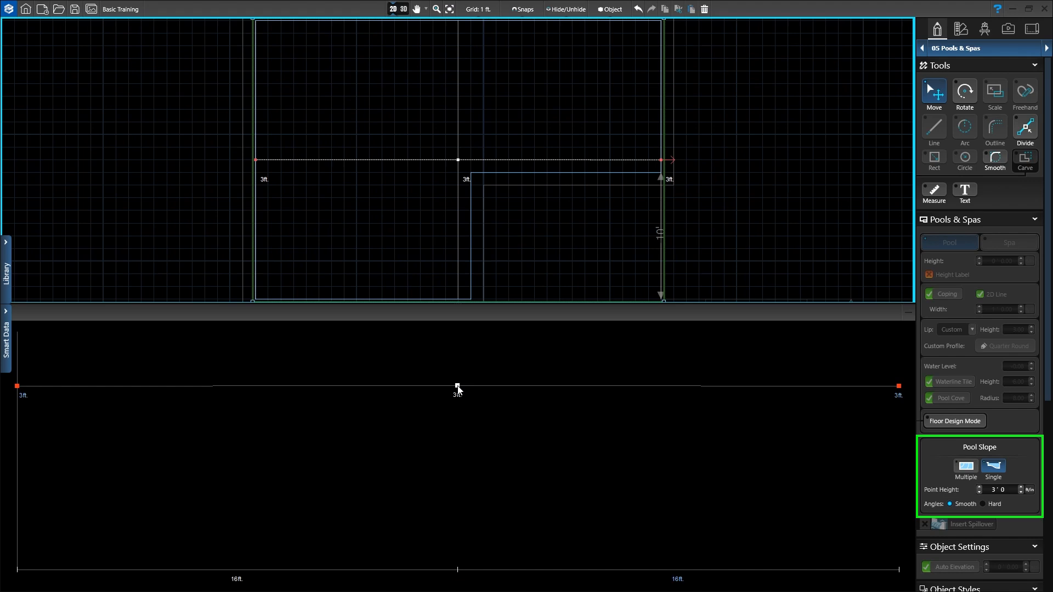
{"action": "left_click", "coordinate": [979, 486]}
{"action": "left_click", "coordinate": [979, 486]}
{"action": "left_click", "coordinate": [1021, 488]}
{"action": "left_click", "coordinate": [1021, 488]}
{"action": "left_click", "coordinate": [1021, 488]}
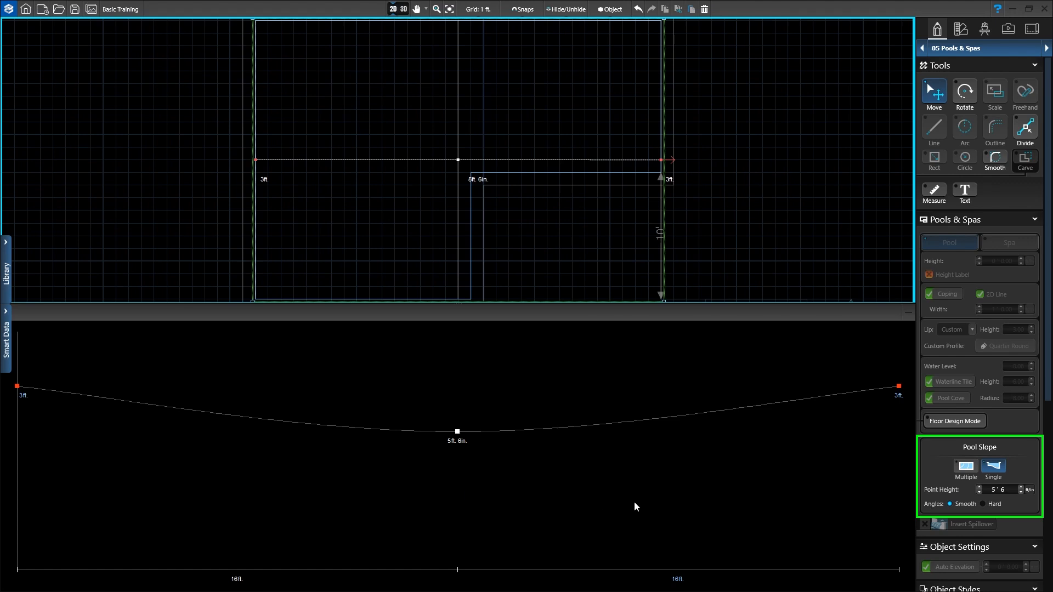
- Try hard angles on the slope, restore smooth angles, and minimize the slope profile view
{"action": "left_click", "coordinate": [982, 507]}
{"action": "left_click", "coordinate": [950, 504]}
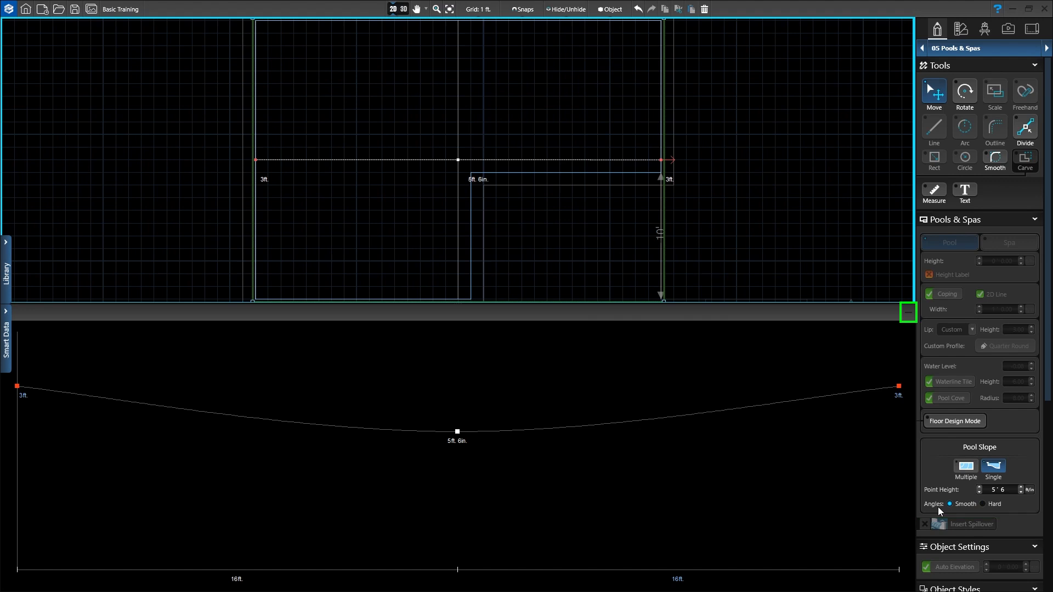
{"action": "left_click", "coordinate": [908, 317]}
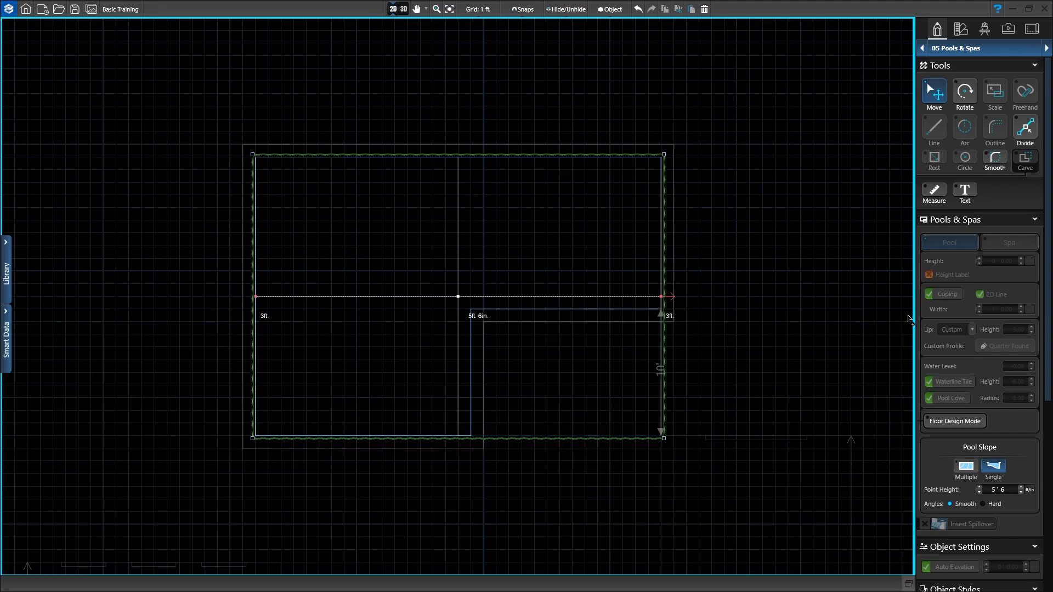
- Adjust the slope's middle point to 5 ft 5 in. in the 3D view and return to the 2D plan
{"action": "left_click", "coordinate": [403, 9]}
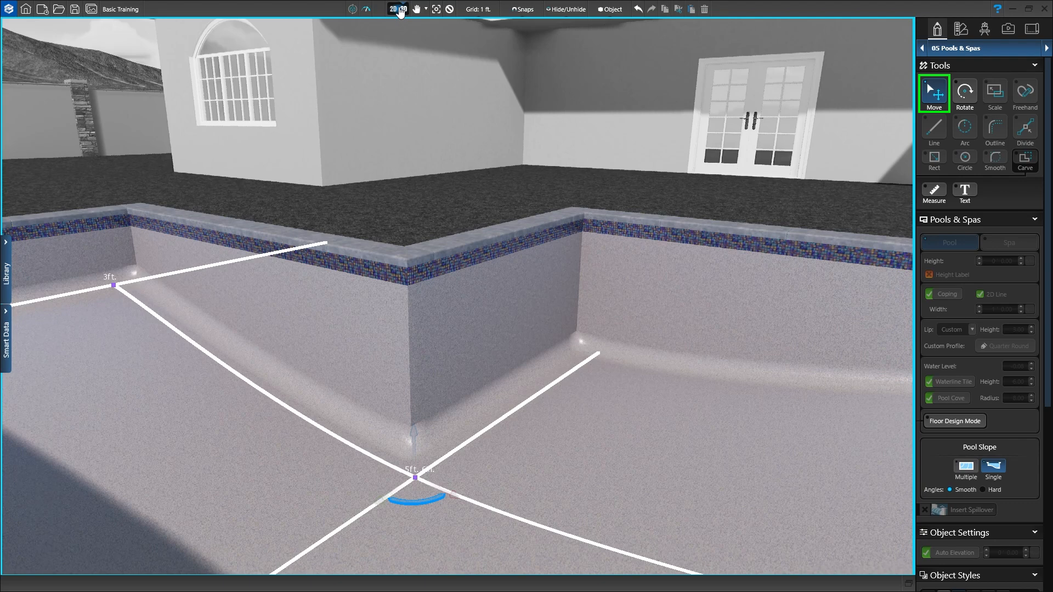
{"action": "left_click", "coordinate": [415, 478]}
{"action": "mouse_move", "coordinate": [417, 481]}
{"action": "left_mouse_down"}
{"action": "mouse_move", "coordinate": [404, 472]}
{"action": "mouse_move", "coordinate": [404, 442]}
{"action": "mouse_move", "coordinate": [388, 498]}
{"action": "mouse_move", "coordinate": [414, 476]}
{"action": "left_mouse_up"}
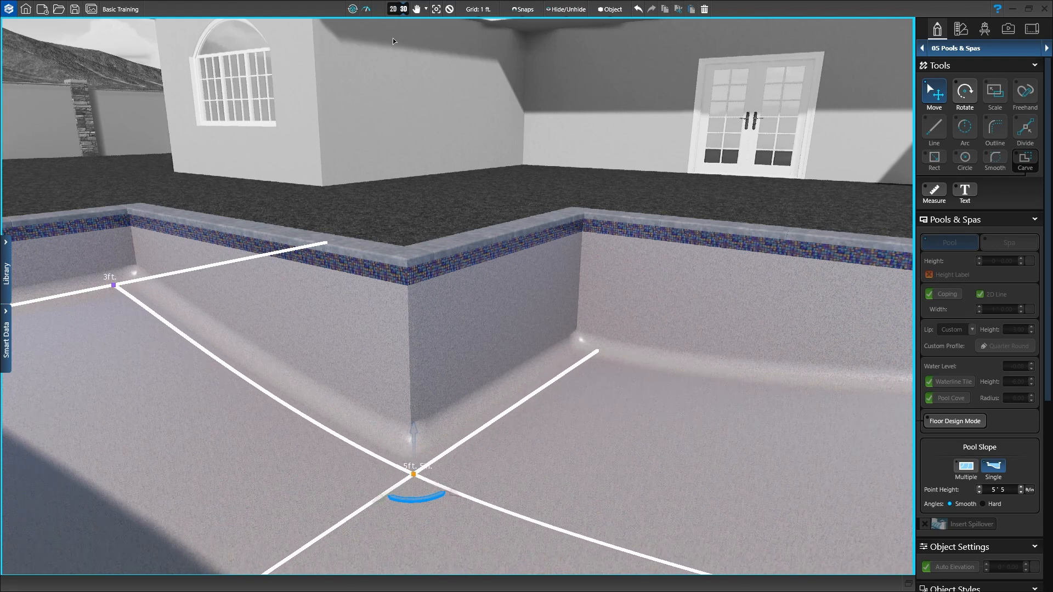
{"action": "left_click", "coordinate": [401, 10]}
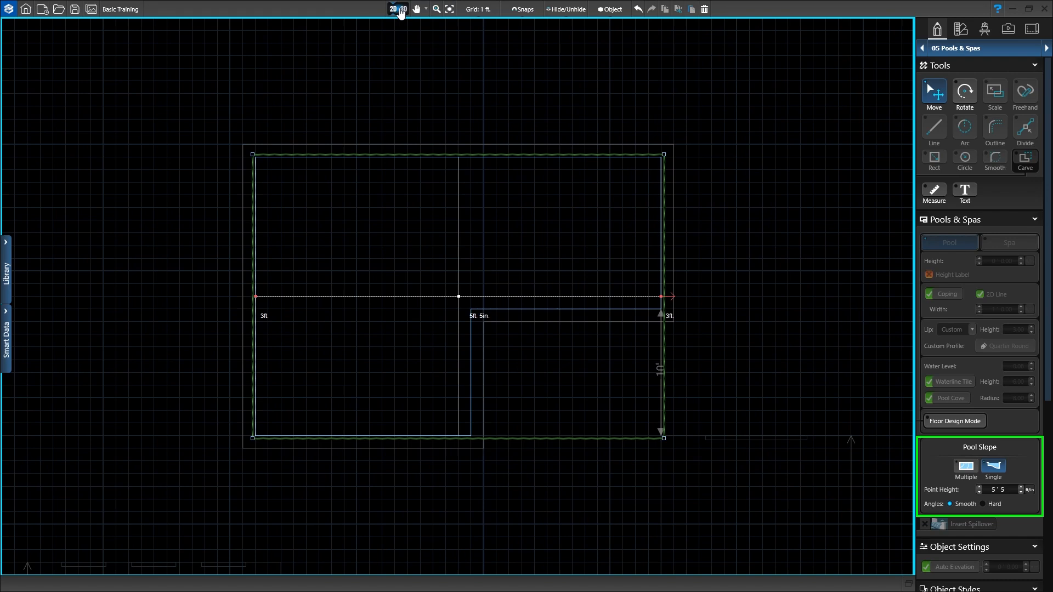
- Switch the pool floor to multiple slopes, draw a contour along the full 22 ft side wall, and set its depth to 3 ft
{"action": "left_click", "coordinate": [969, 474]}
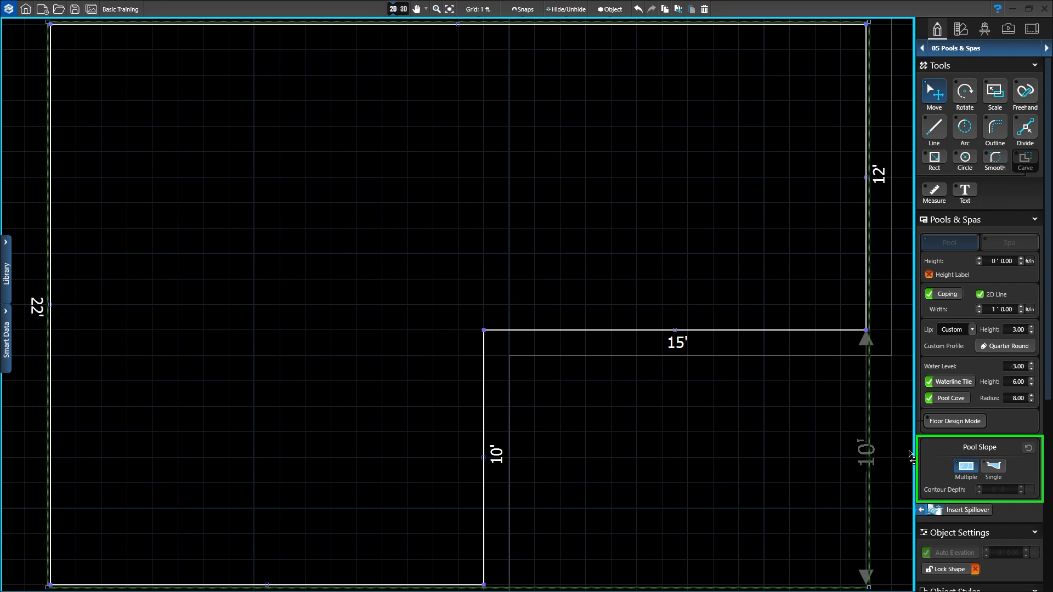
{"action": "left_click", "coordinate": [936, 132]}
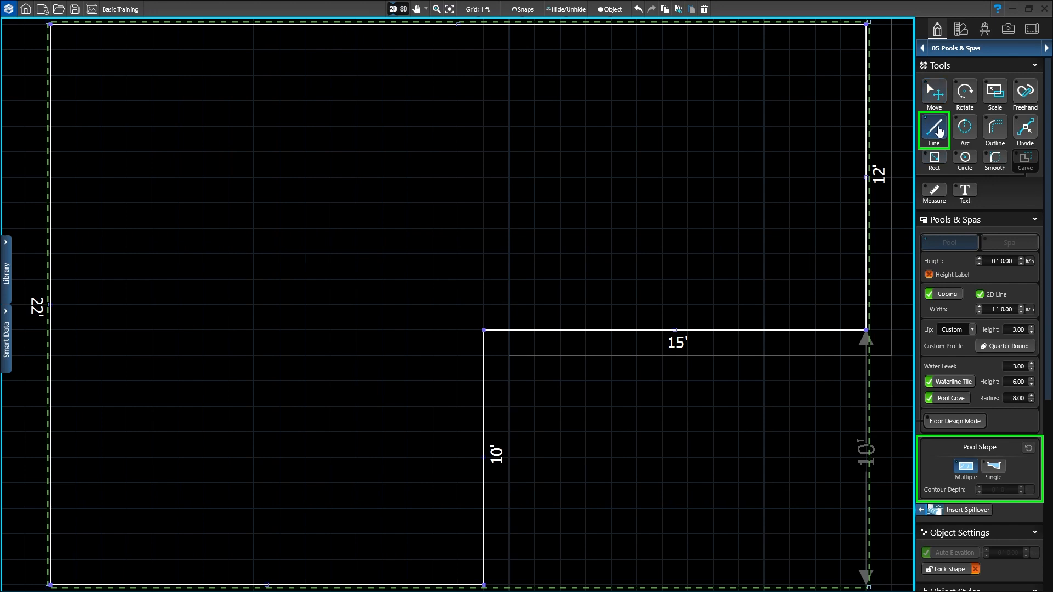
{"action": "left_click", "coordinate": [49, 24]}
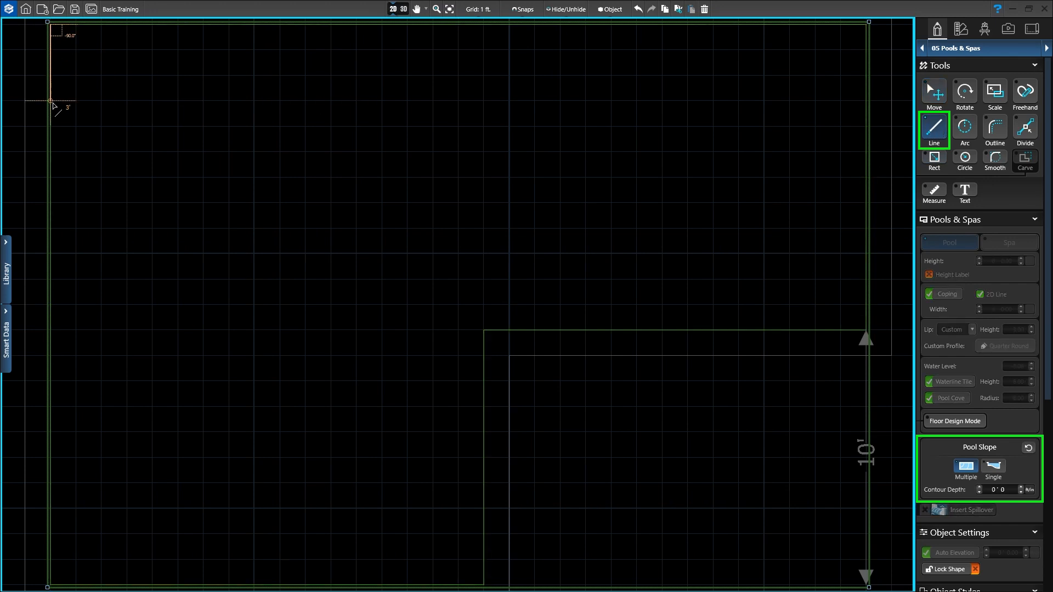
{"action": "left_click", "coordinate": [50, 585]}
{"action": "right_click", "coordinate": [51, 585]}
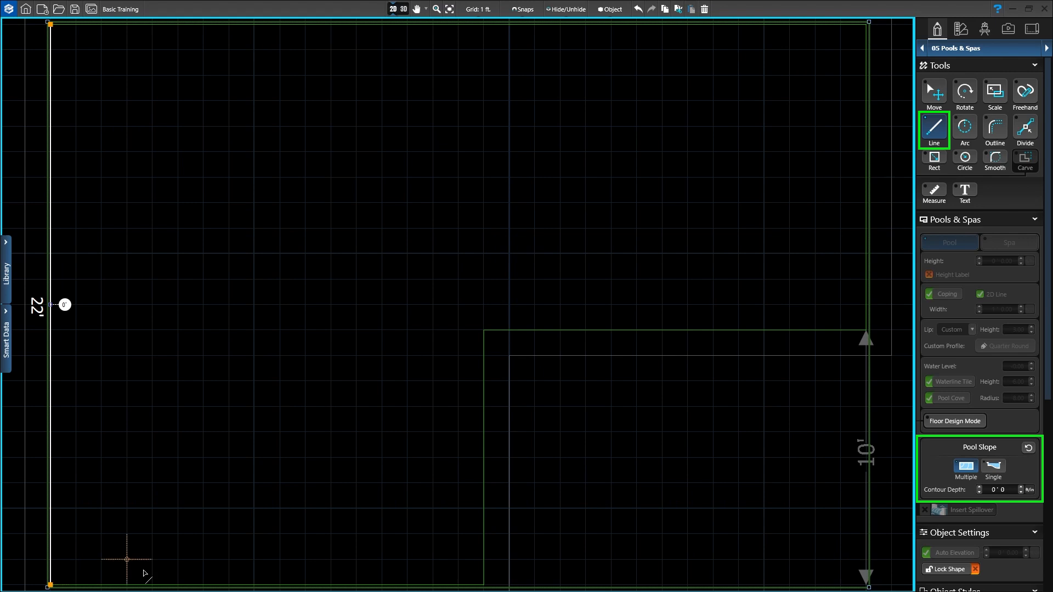
{"action": "left_click", "coordinate": [980, 487]}
- Draw a second contour at 3 ft depth along the pool's opposite 12 ft end wall
{"action": "left_click", "coordinate": [867, 330]}
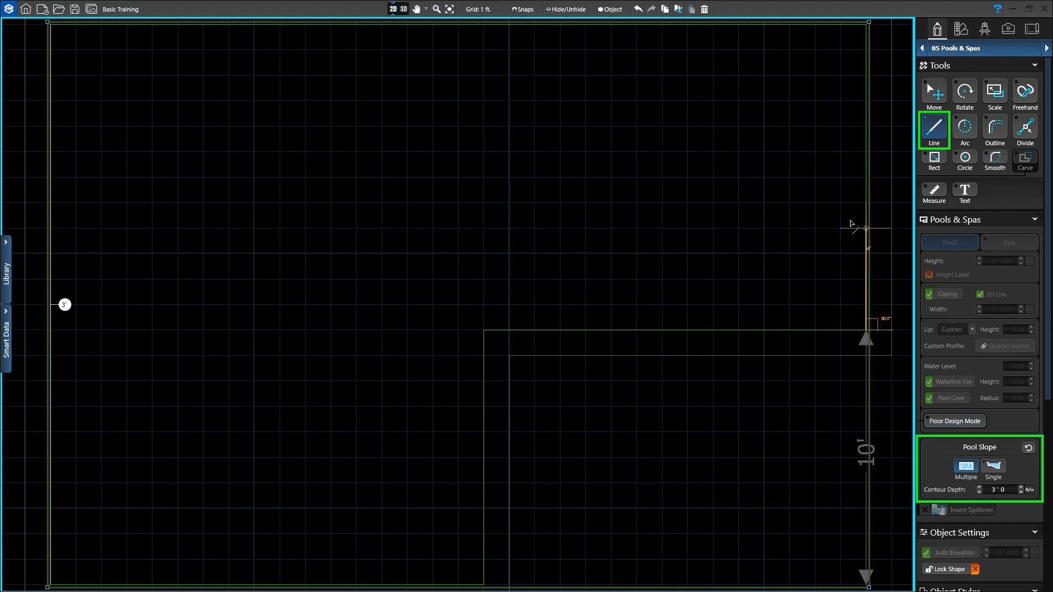
{"action": "left_click", "coordinate": [866, 23]}
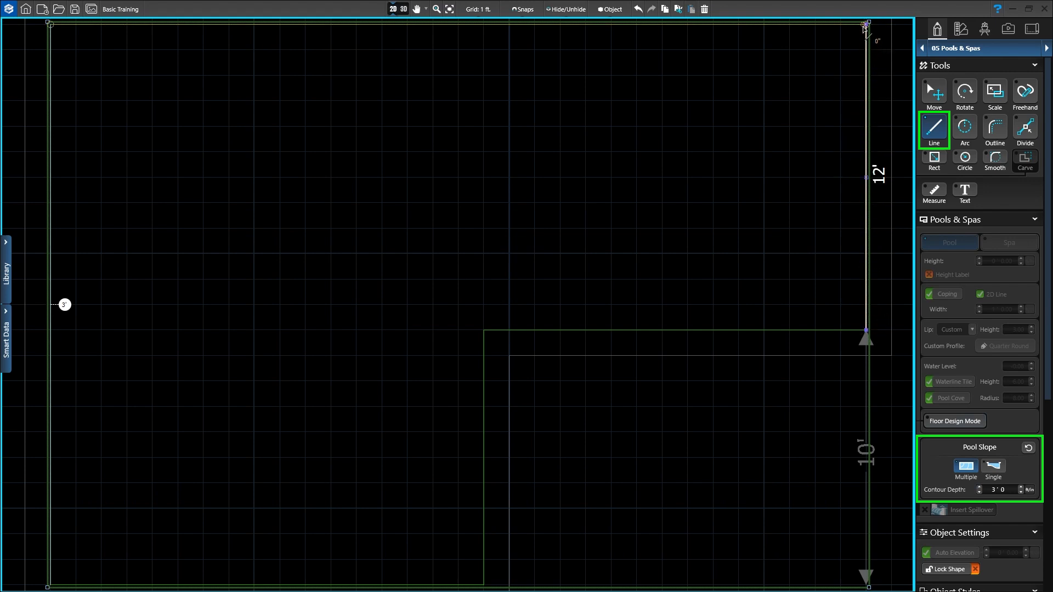
{"action": "right_click", "coordinate": [866, 27]}
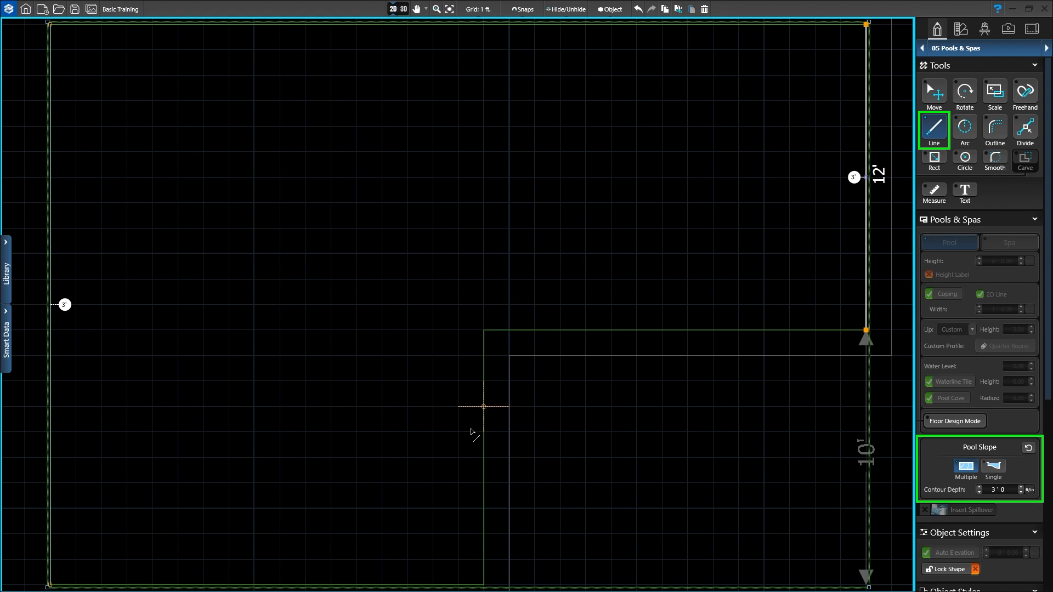
- Draw a 22 ft contour across the pool in line with its inside corner, and set its depth to 5 ft 6 in
{"action": "left_click", "coordinate": [483, 583]}
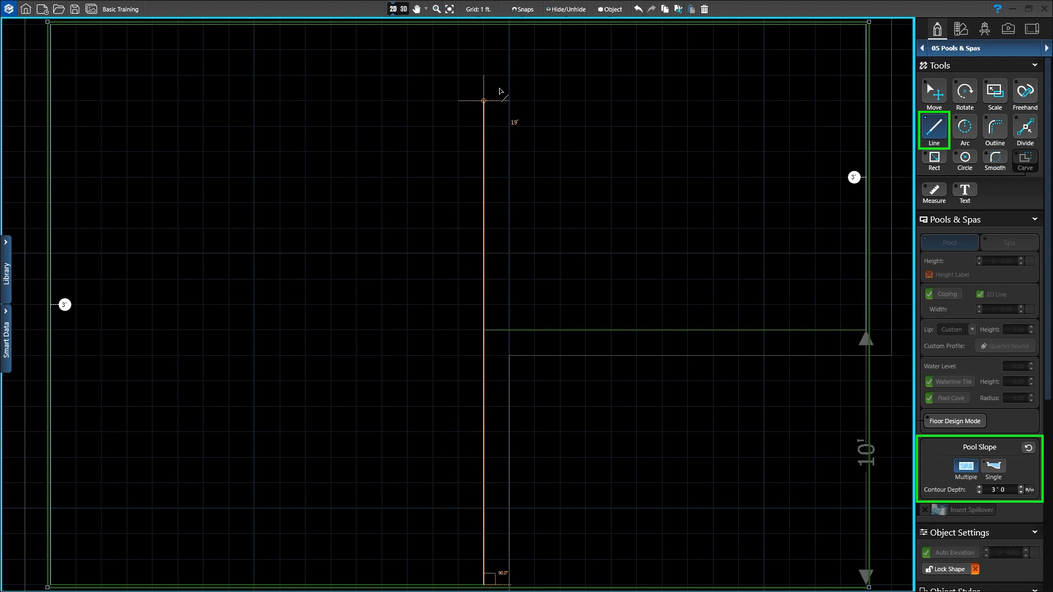
{"action": "left_click", "coordinate": [483, 24]}
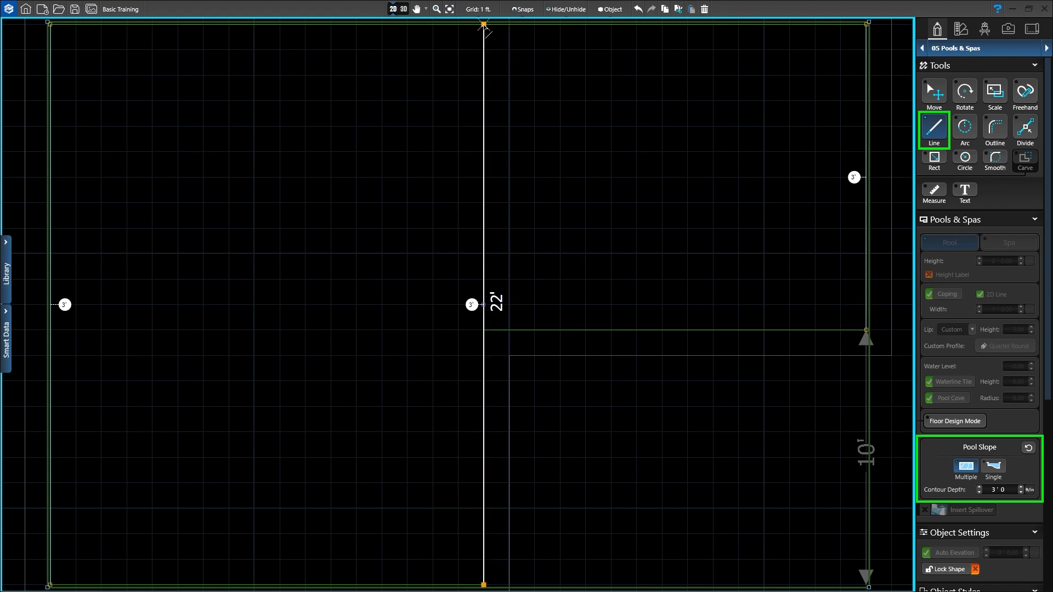
{"action": "left_click", "coordinate": [979, 487]}
{"action": "left_click", "coordinate": [980, 487]}
{"action": "left_click", "coordinate": [1021, 487]}
- Adjust the middle contour's position on the pool floor in the 3D view, and return to the 2D plan
{"action": "left_click", "coordinate": [401, 9]}
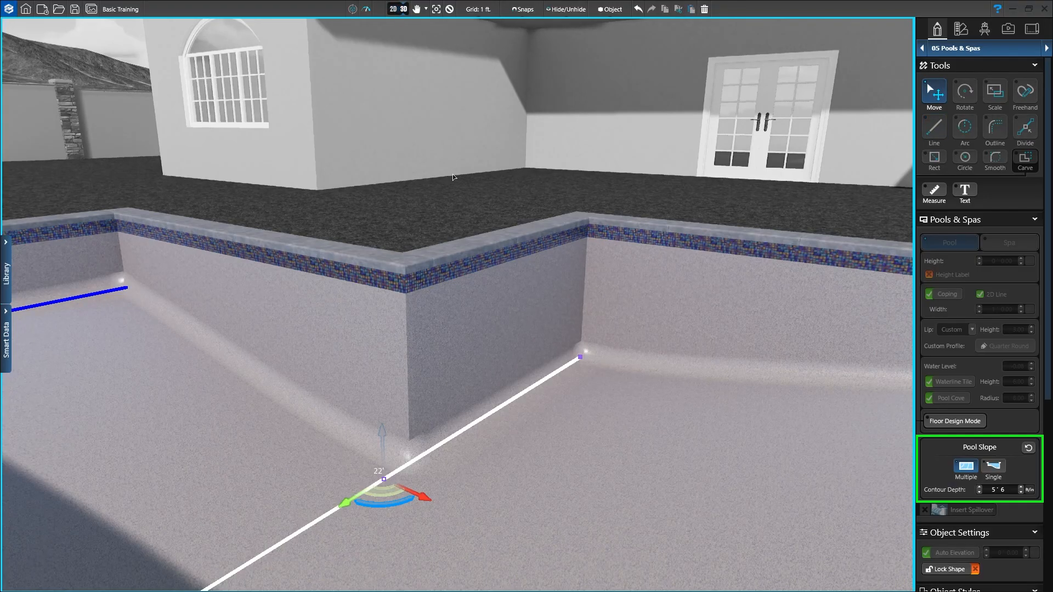
{"action": "scroll", "coordinate": [556, 373], "scroll_direction": "down", "scroll_amount": 4}
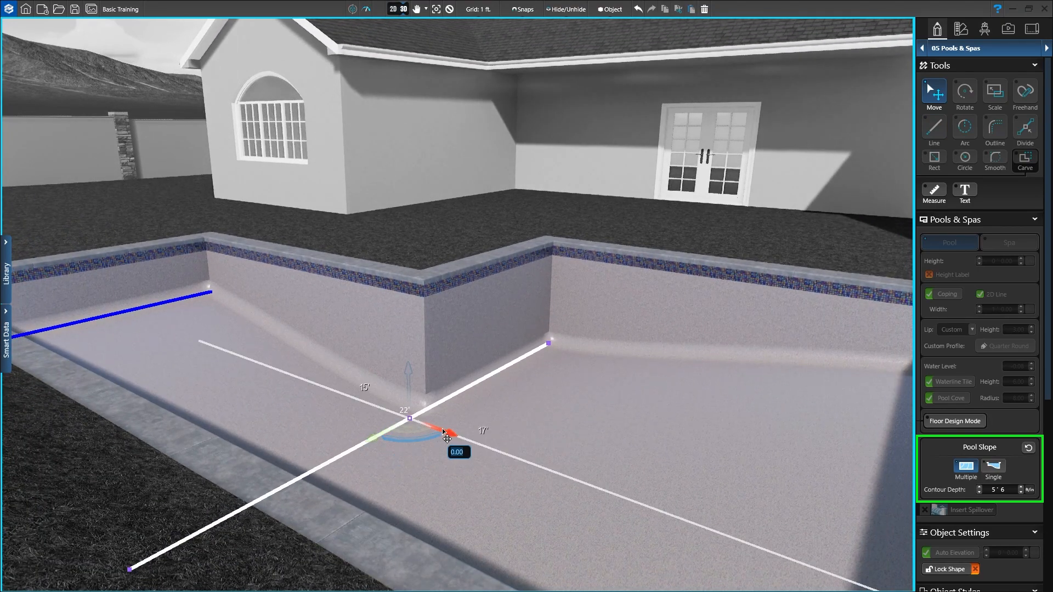
{"action": "left_click_drag", "start_coordinate": [444, 434], "coordinate": [459, 413]}
{"action": "left_click", "coordinate": [399, 9]}
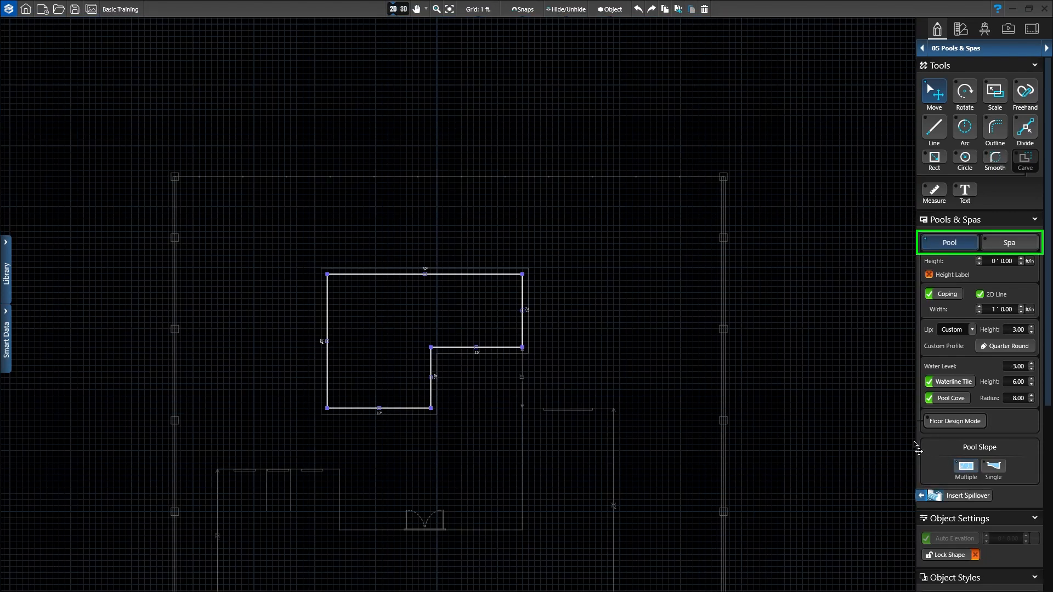
- Switch to spa mode, and place a 10 ft measurement from the outer corner of the 17 ft pool wall and another over its remainder
{"action": "left_click", "coordinate": [879, 429]}
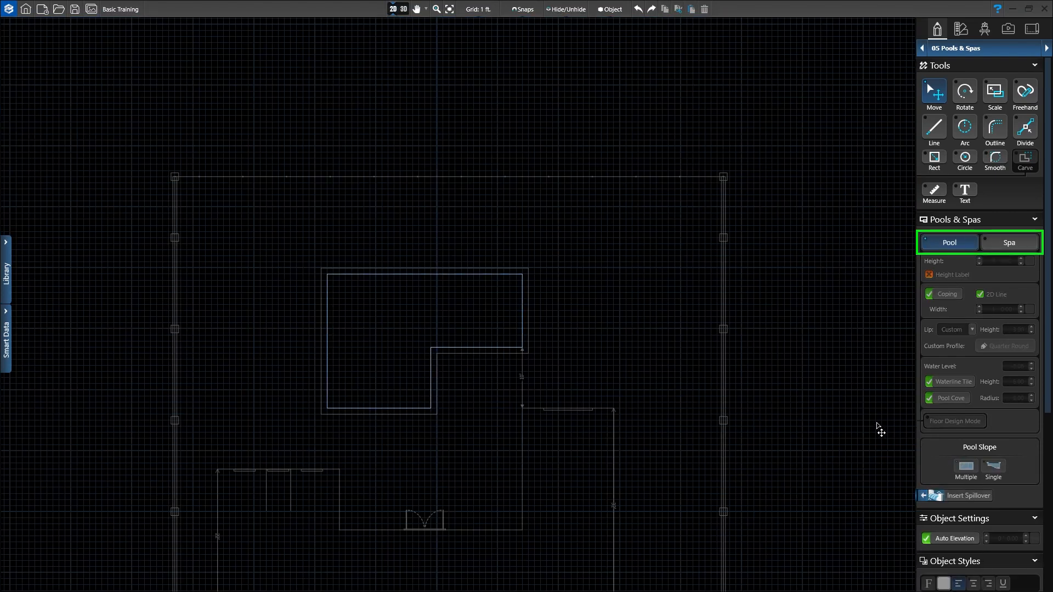
{"action": "left_click", "coordinate": [1003, 248]}
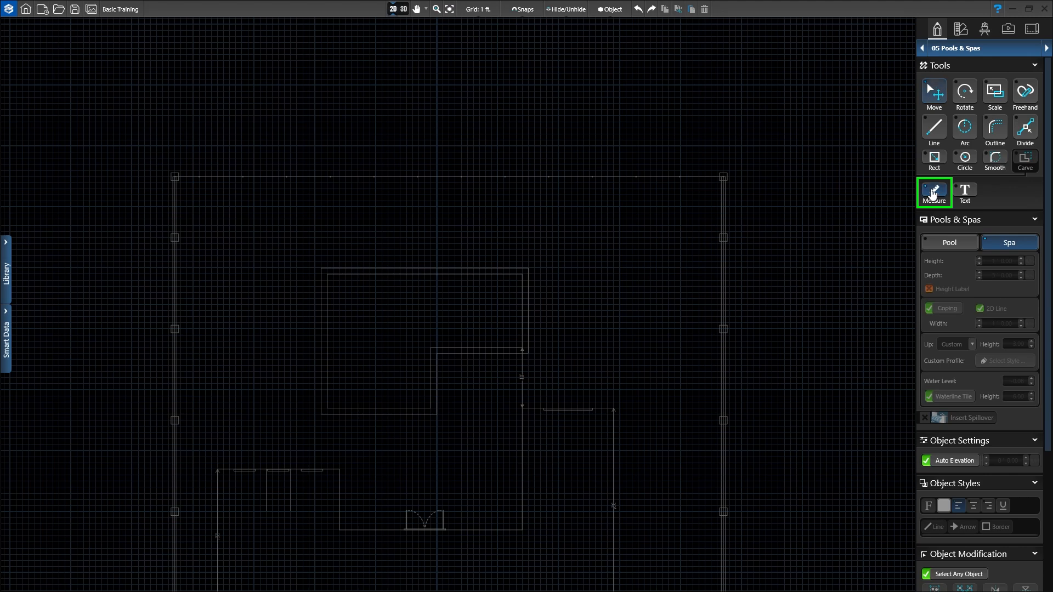
{"action": "left_click", "coordinate": [933, 192]}
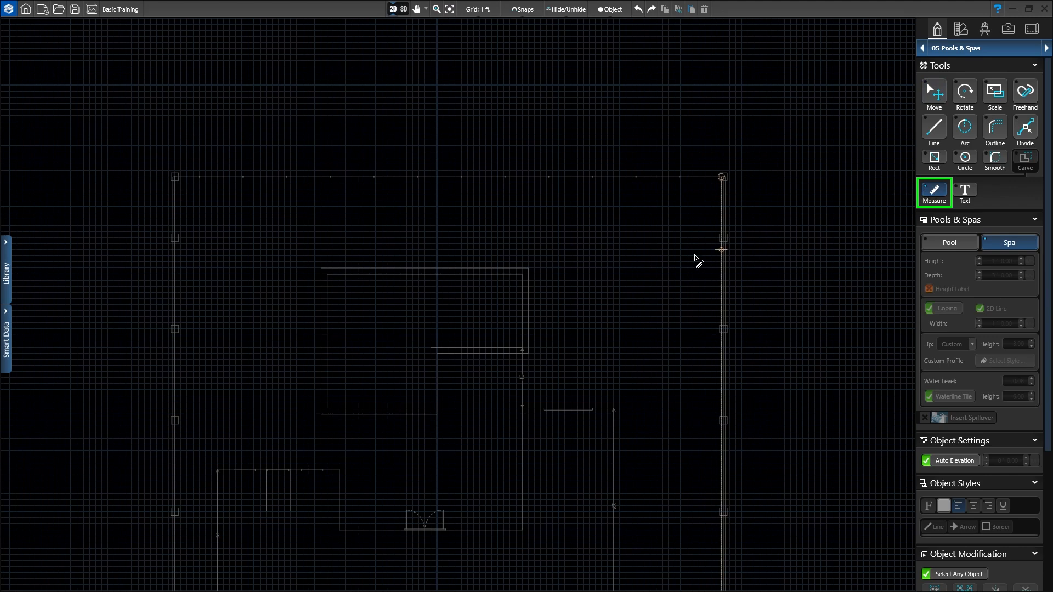
{"action": "left_click", "coordinate": [328, 408]}
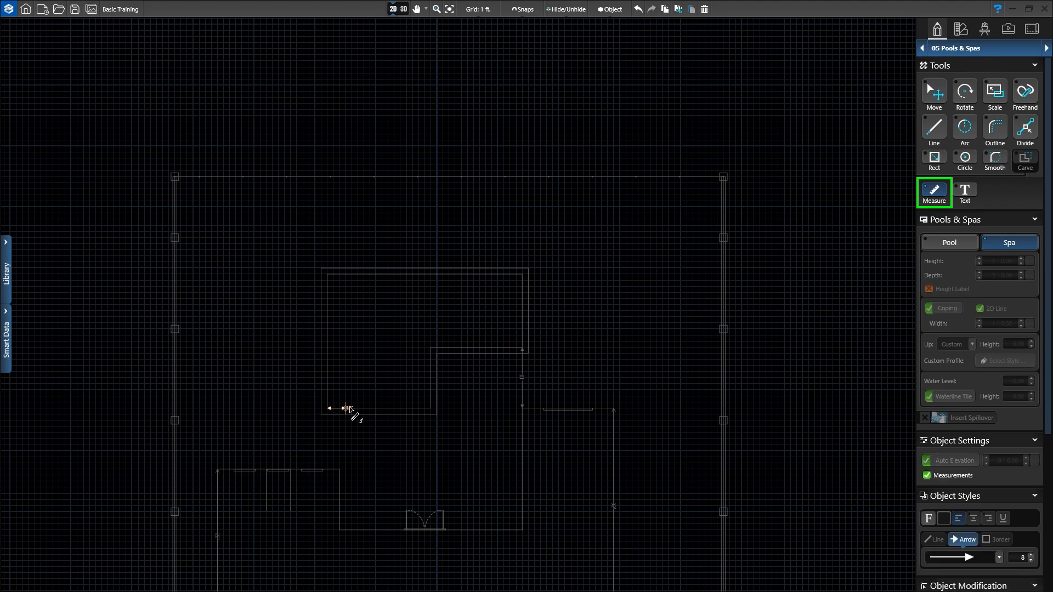
{"action": "left_click", "coordinate": [388, 408]}
{"action": "left_click", "coordinate": [389, 408]}
{"action": "left_click", "coordinate": [432, 408]}
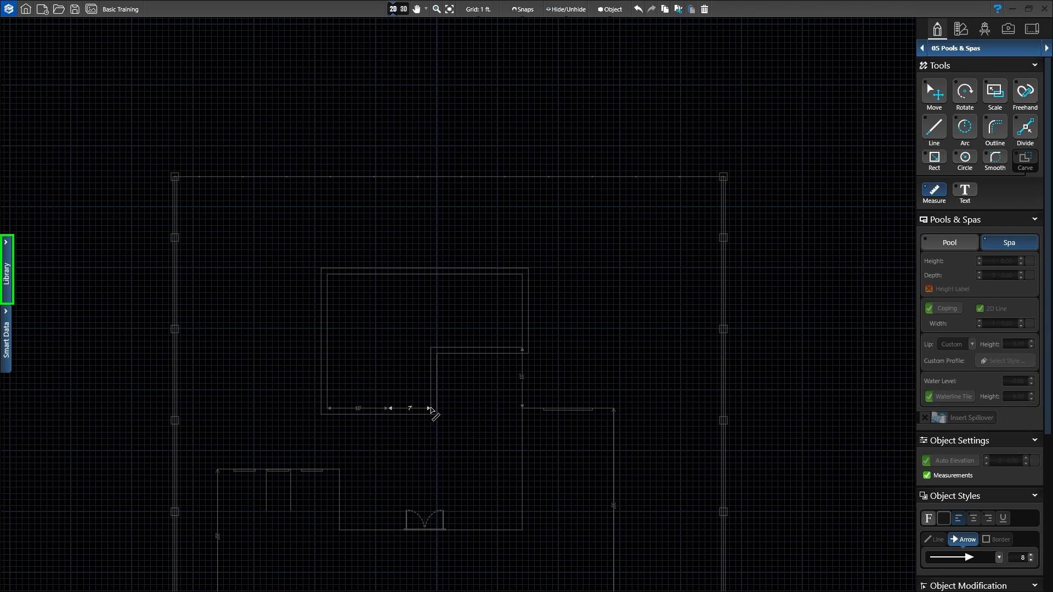
- Insert the library's 6' Square spa at the pool's inner wall corner, and rotate it 180 degrees so its spillover faces the pool
{"action": "left_click", "coordinate": [7, 274]}
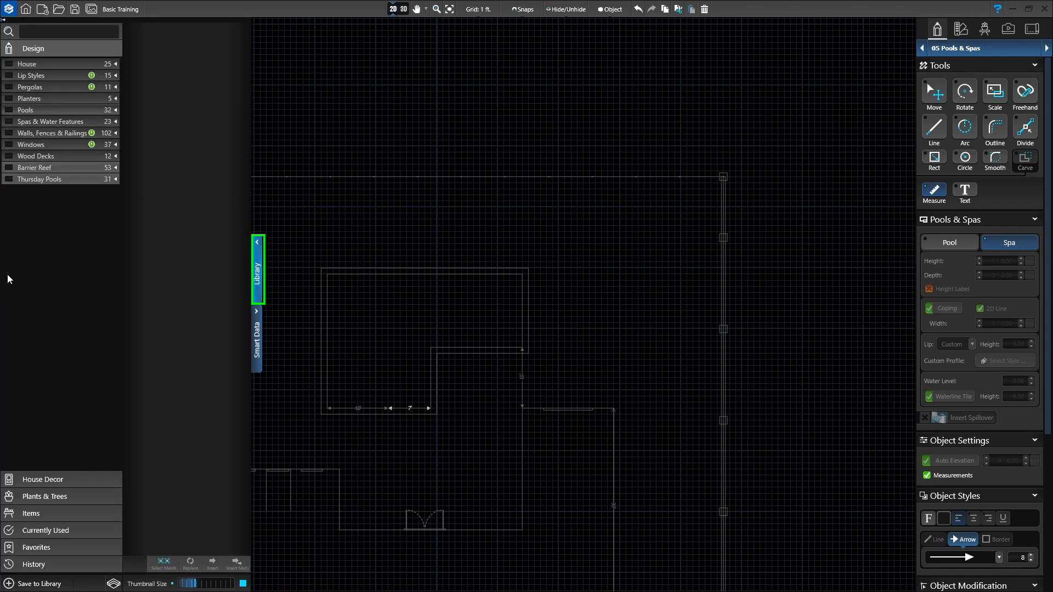
{"action": "left_click", "coordinate": [69, 122]}
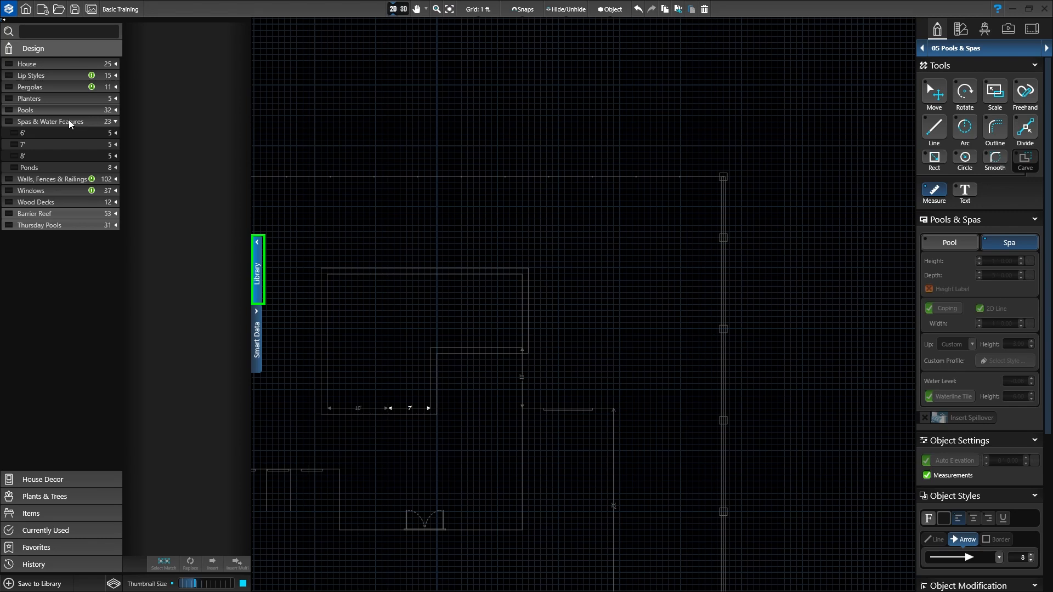
{"action": "left_click", "coordinate": [14, 134]}
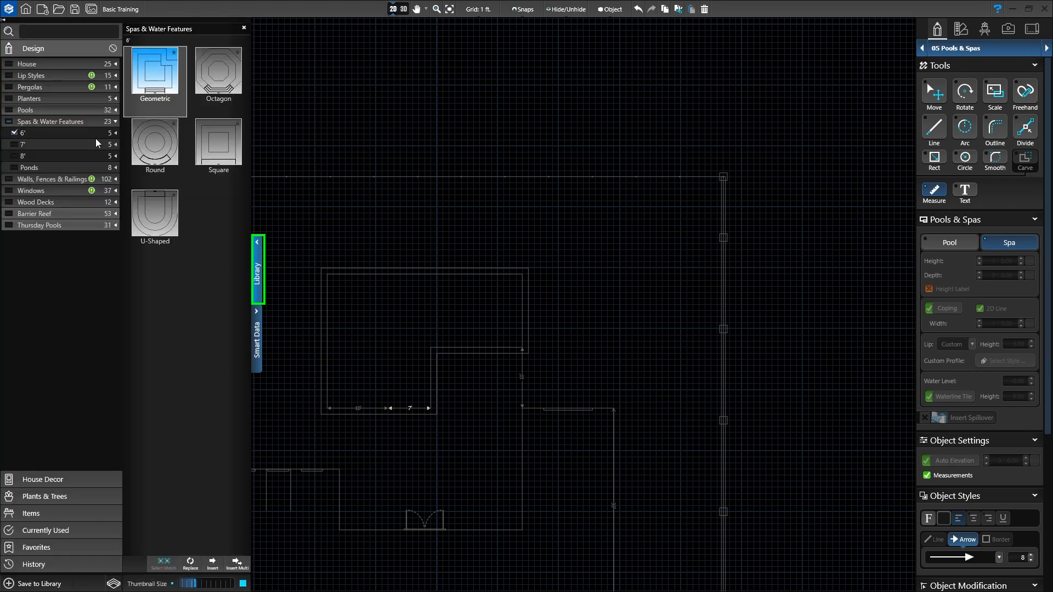
{"action": "left_click", "coordinate": [228, 148]}
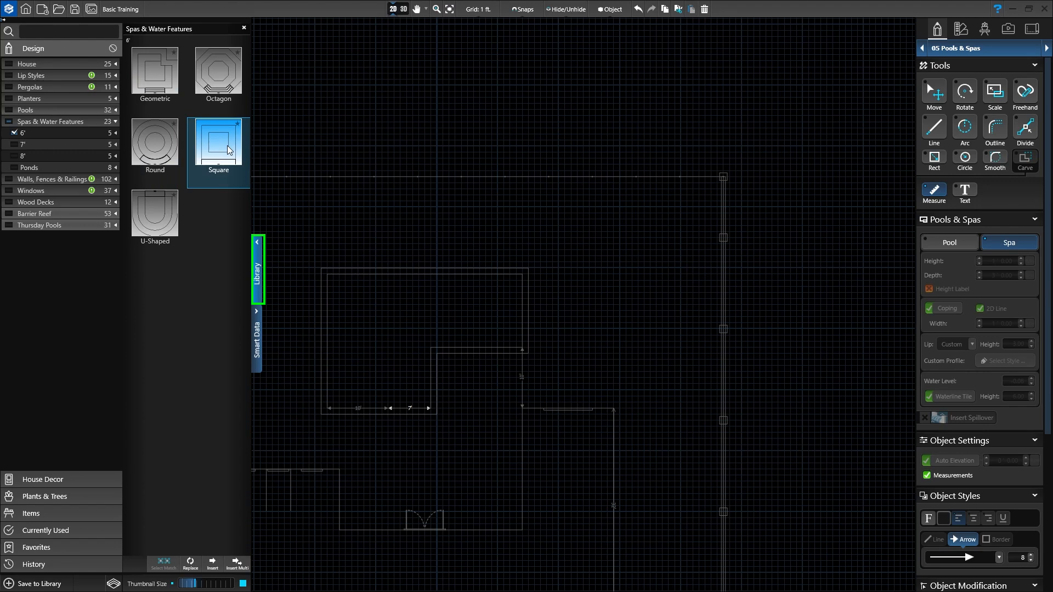
{"action": "double_click", "coordinate": [227, 146]}
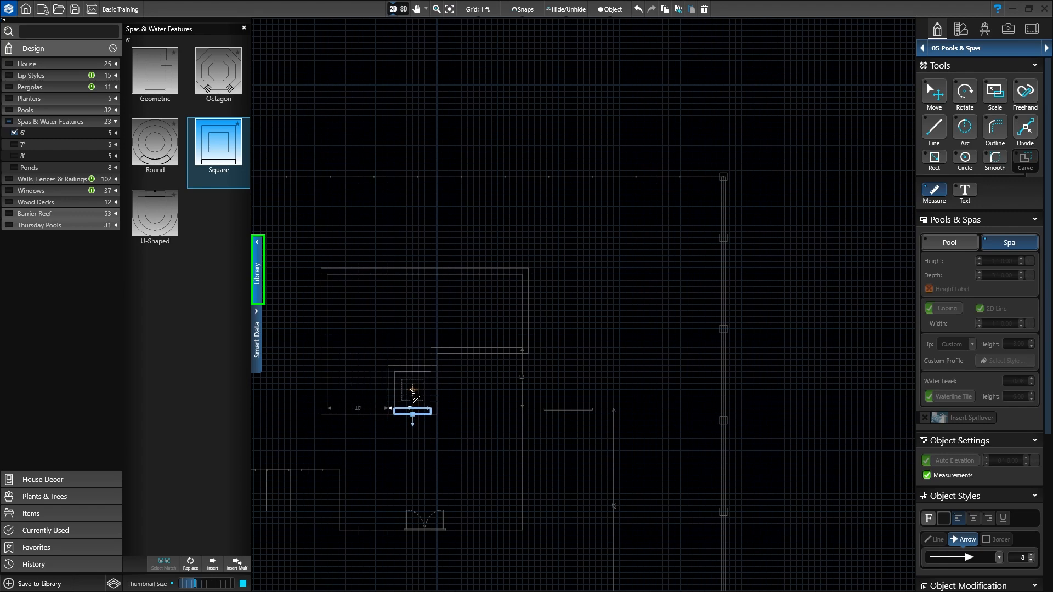
{"action": "left_click", "coordinate": [412, 391]}
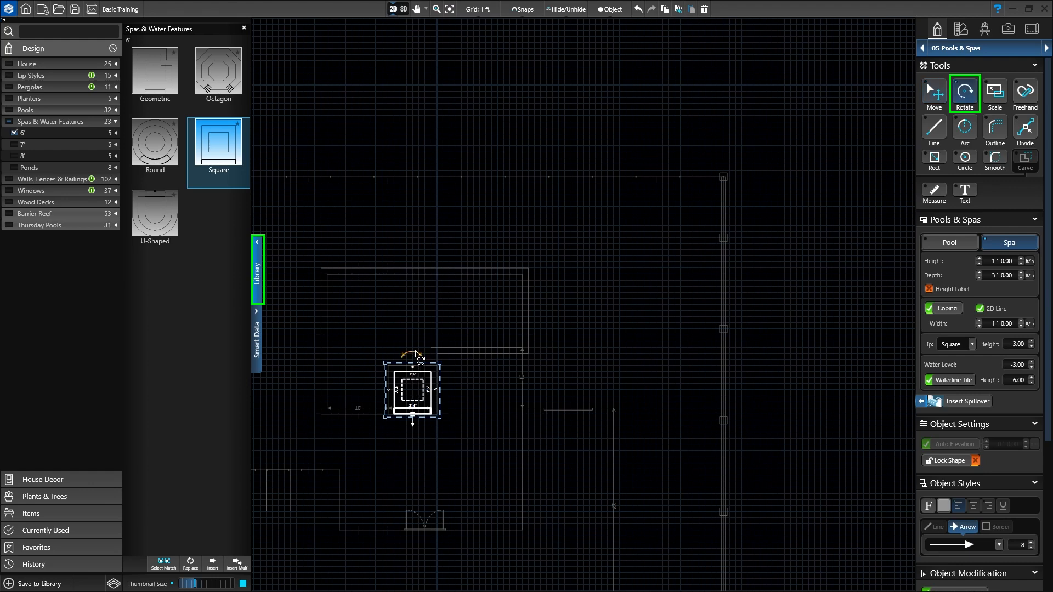
{"action": "left_click_drag", "start_coordinate": [416, 356], "coordinate": [393, 427]}
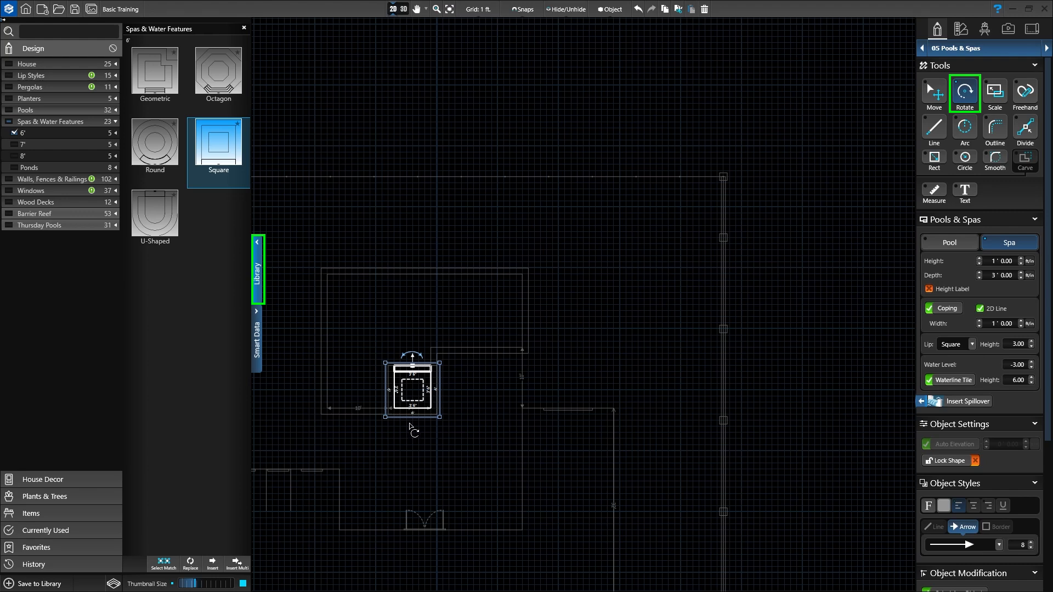
{"action": "left_click", "coordinate": [257, 278]}
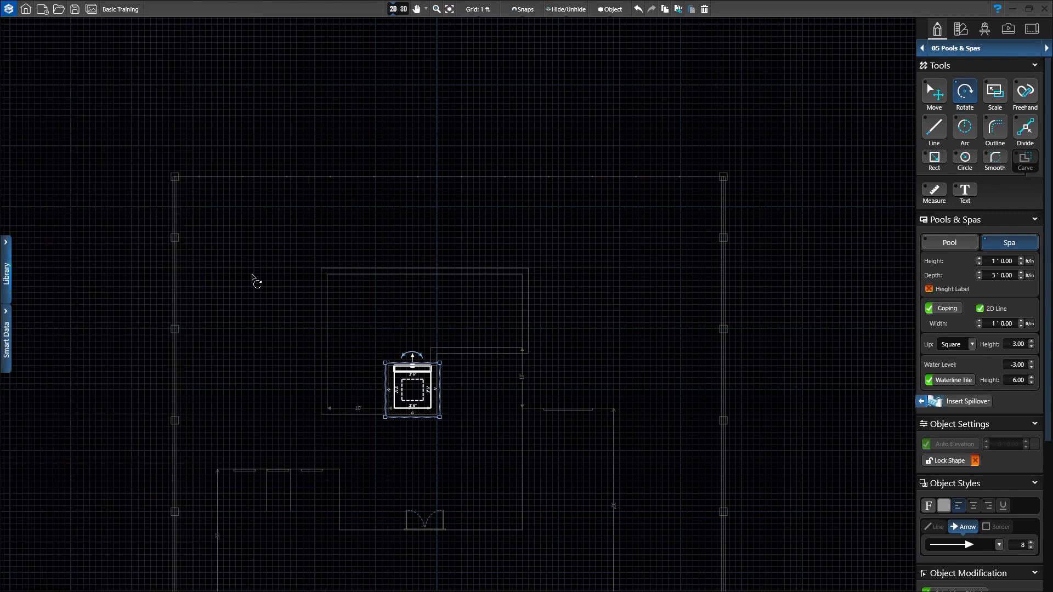
- Inspect the square library spa in 3D, return to the 2D plan, and delete the spa
{"action": "right_click", "coordinate": [413, 390]}
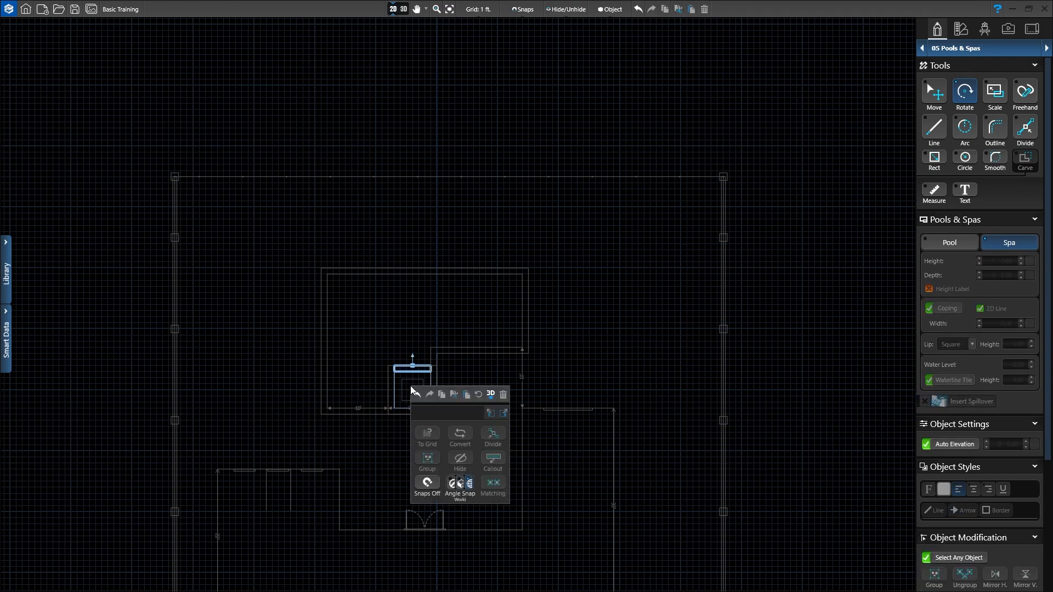
{"action": "left_click", "coordinate": [490, 395]}
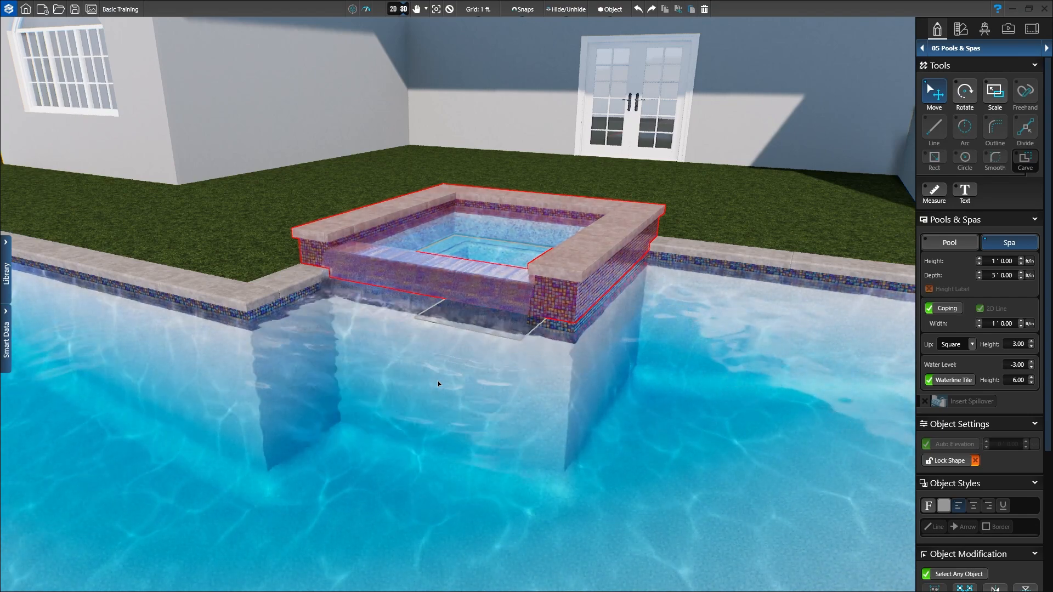
{"action": "left_click", "coordinate": [397, 9]}
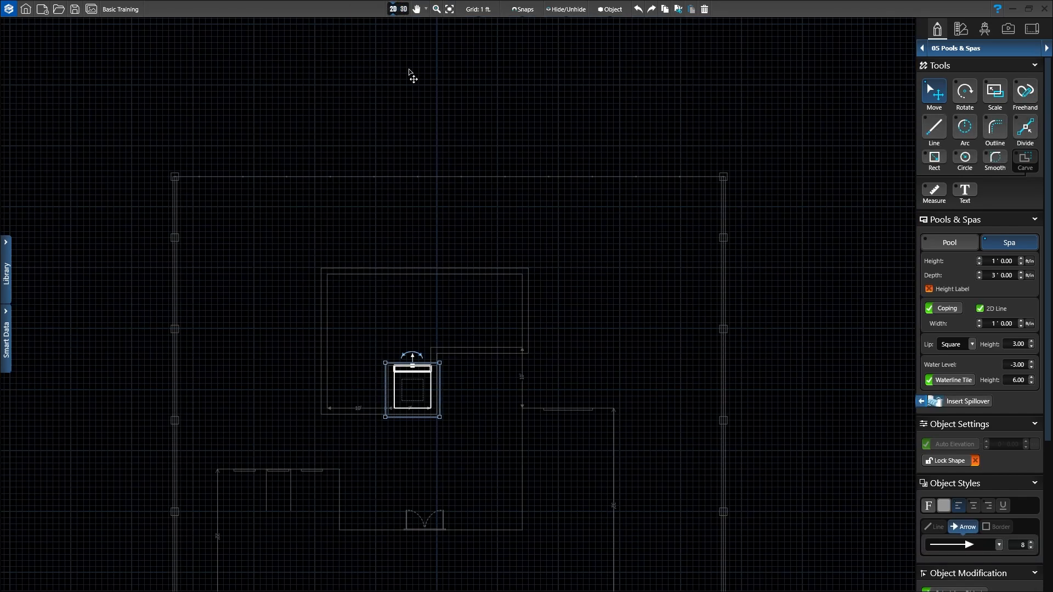
{"action": "key", "text": "Delete"}
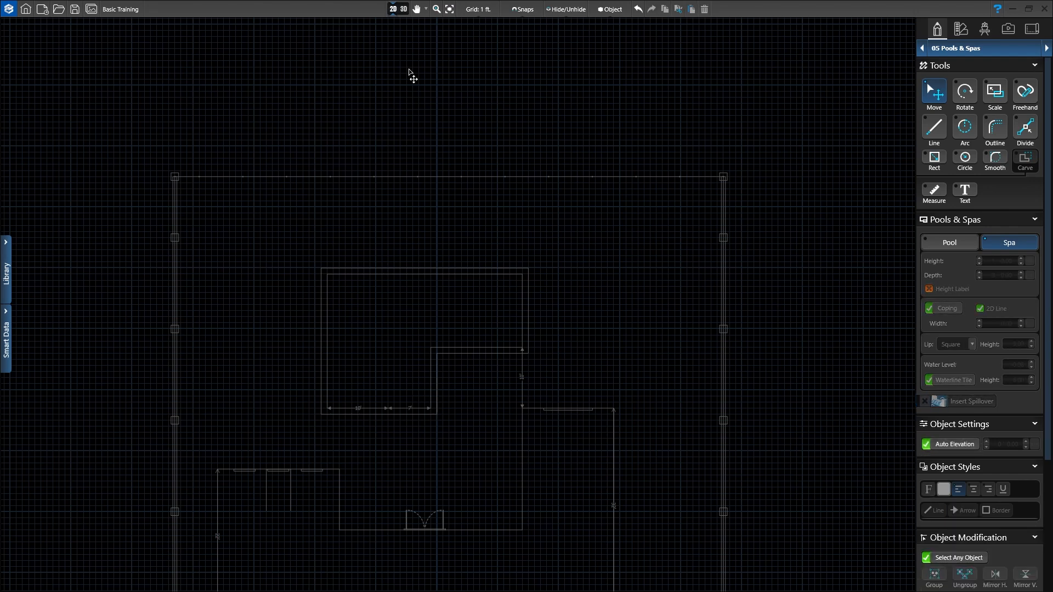
- Draw a rectangular spa 6 ft wide and 9 ft long from the pool's lower inner corner
{"action": "left_click", "coordinate": [933, 160]}
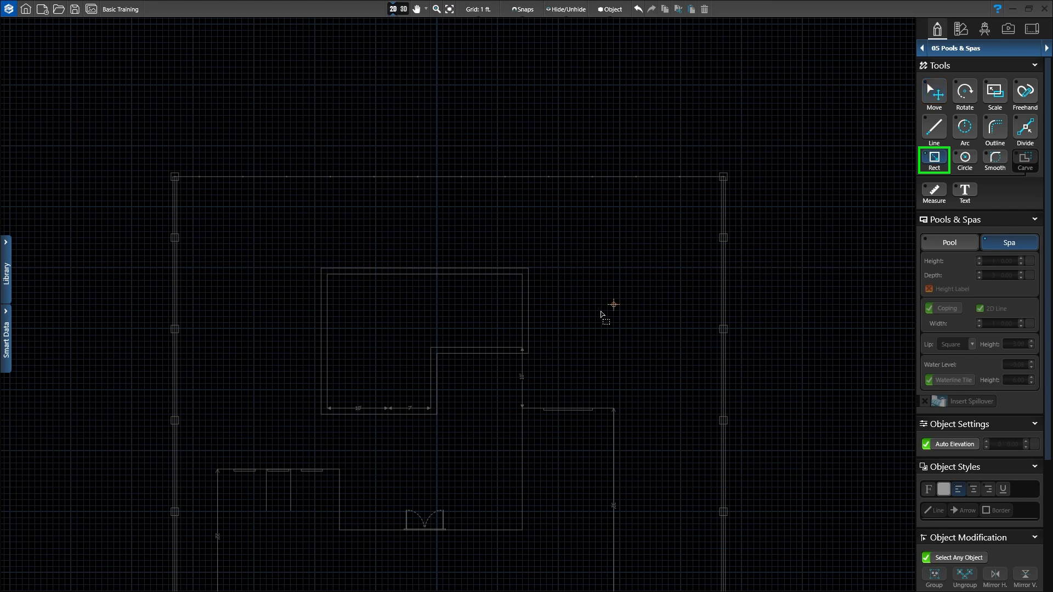
{"action": "left_click", "coordinate": [432, 409]}
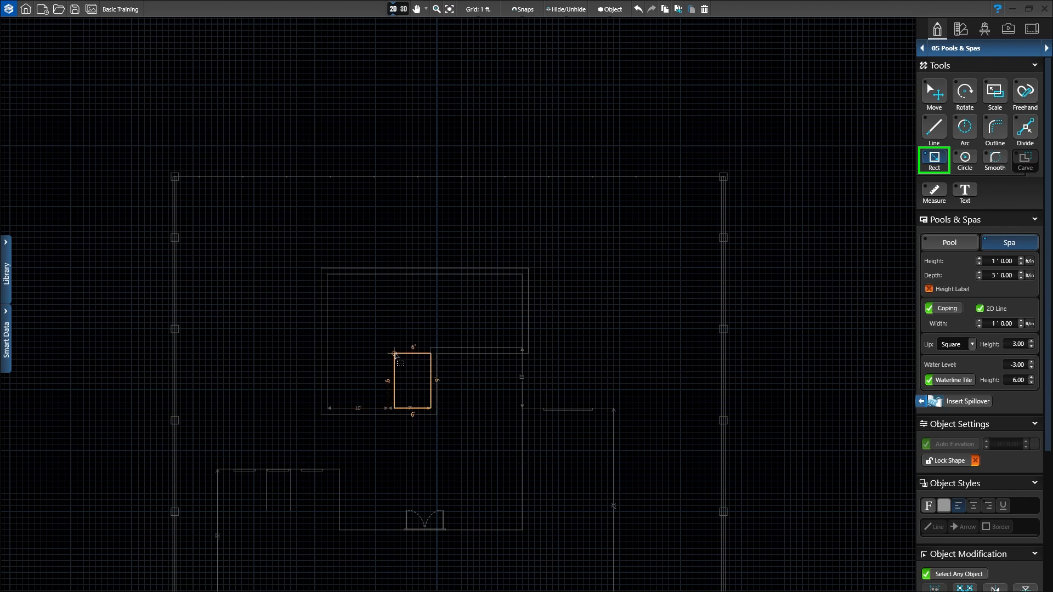
{"action": "left_click", "coordinate": [395, 354]}
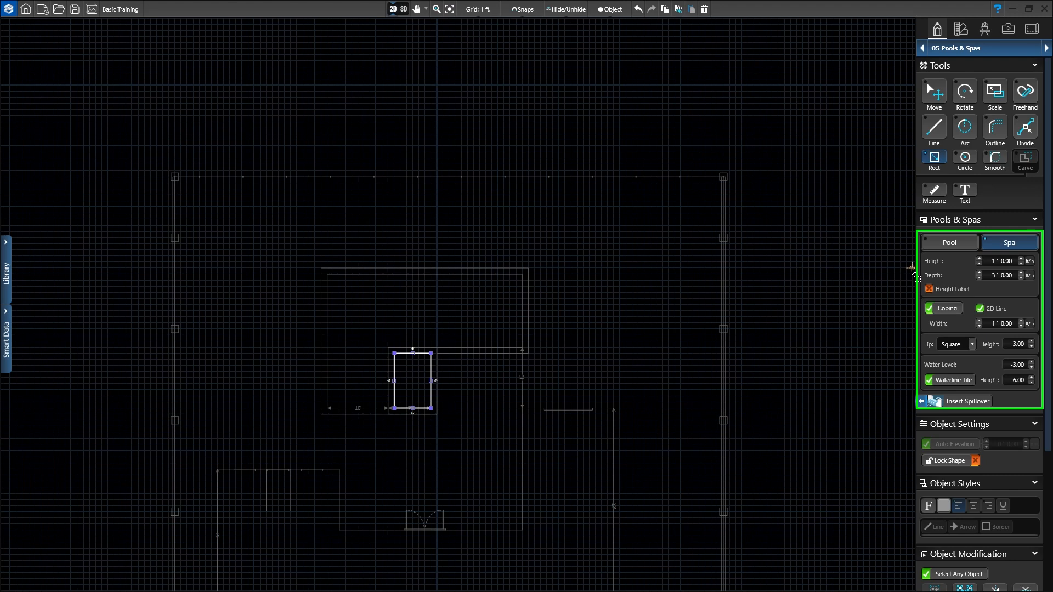
- Set the spa's height to 0 ft, and give it a Custom lip with the Quarter Round profile
{"action": "left_click", "coordinate": [979, 265]}
{"action": "left_click", "coordinate": [961, 346]}
{"action": "left_click", "coordinate": [958, 394]}
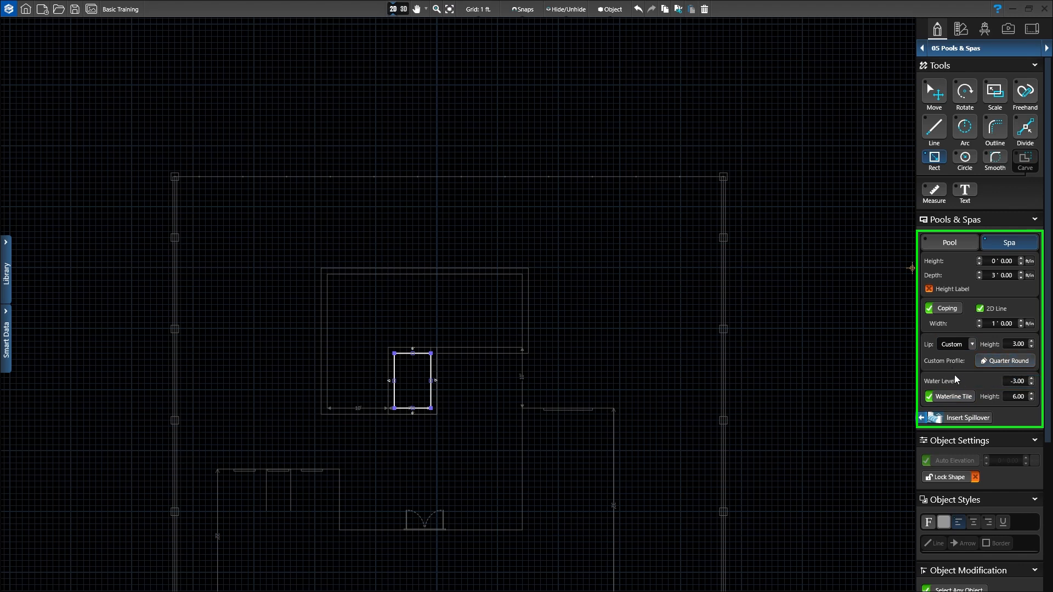
- Insert a spillover on the spa, extend it to 17 ft around the two sides facing the pool, and view it in 3D
{"action": "left_click", "coordinate": [955, 420]}
{"action": "left_click", "coordinate": [413, 349]}
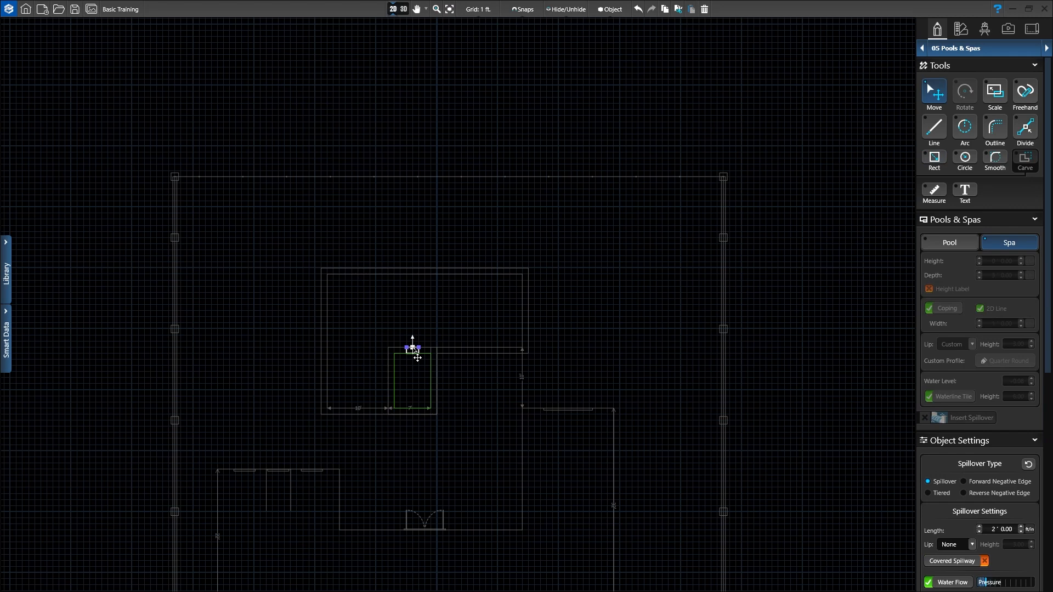
{"action": "left_click_drag", "start_coordinate": [421, 350], "coordinate": [429, 350]}
{"action": "left_click_drag", "start_coordinate": [405, 348], "coordinate": [389, 408]}
{"action": "scroll", "coordinate": [1000, 429], "scroll_direction": "down", "scroll_amount": 3}
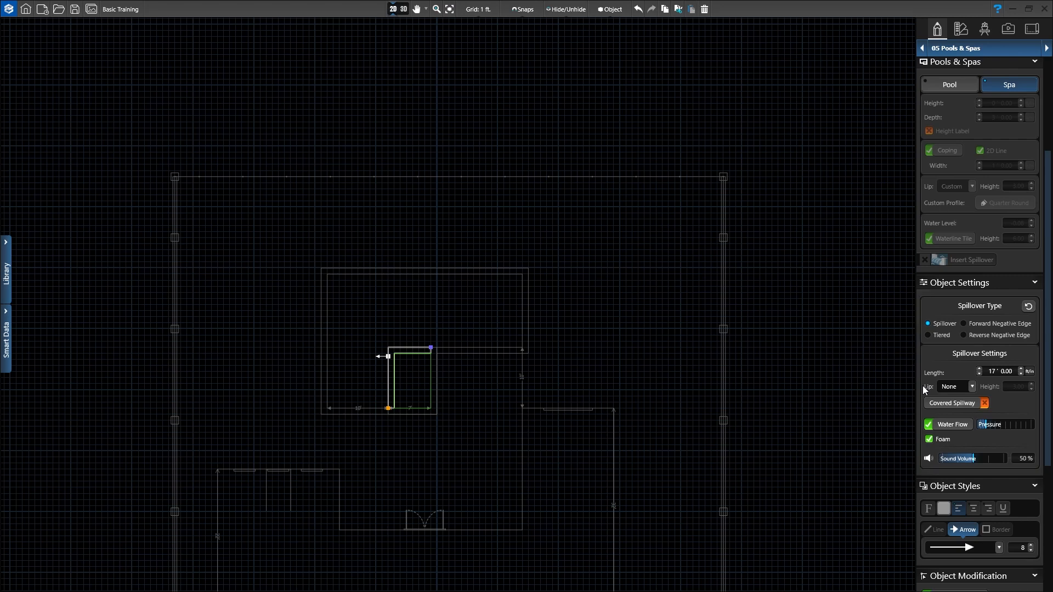
{"action": "right_click", "coordinate": [412, 364]}
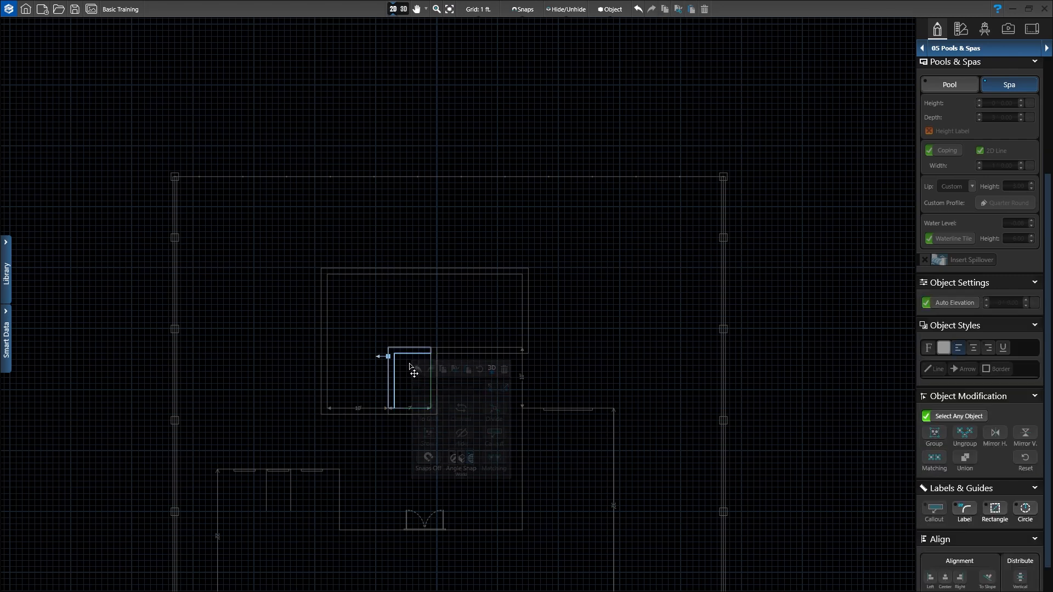
{"action": "left_click", "coordinate": [492, 369]}
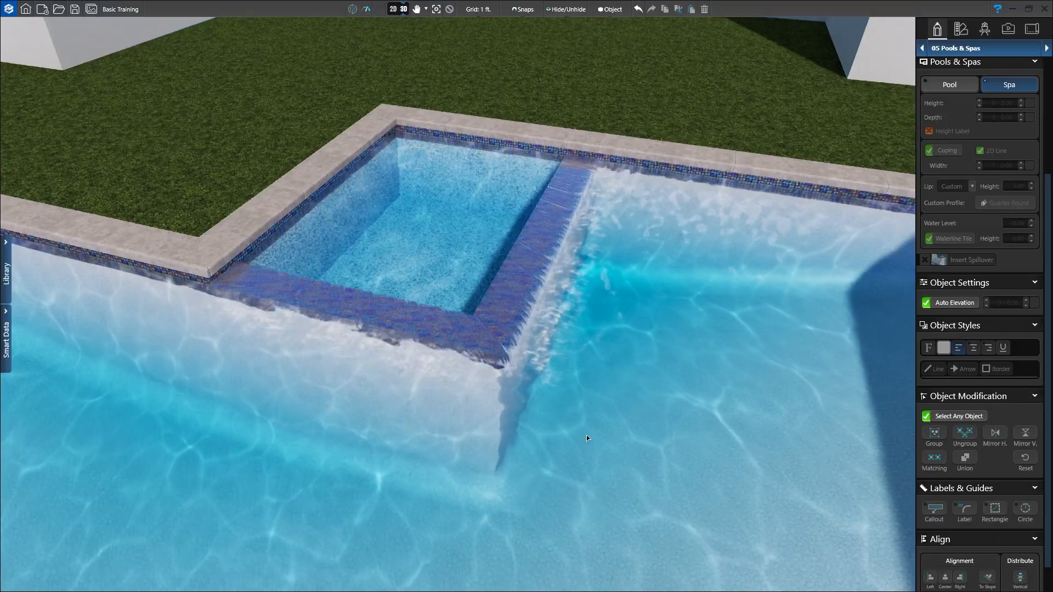